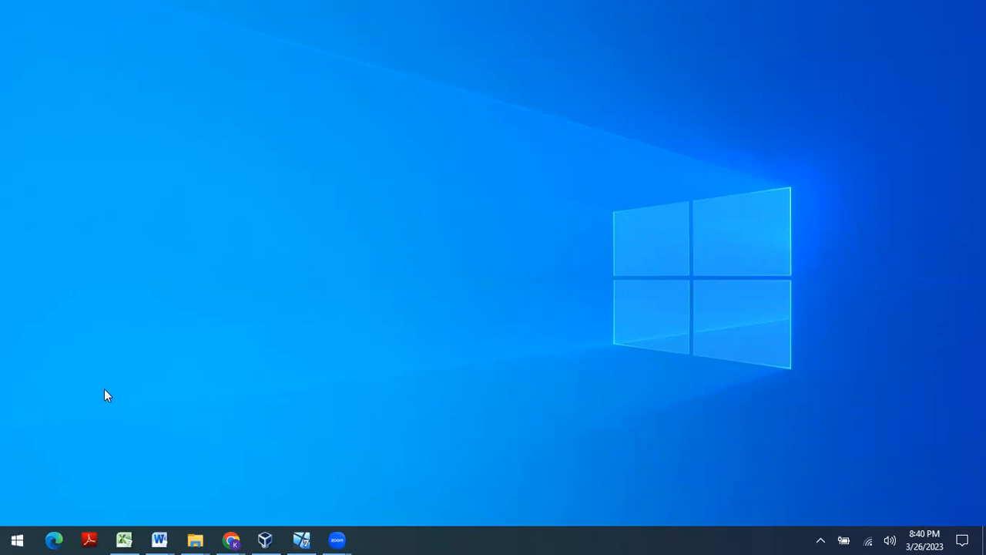
Launch Microsoft Access 2010 and create a new blank database.
click(17, 540)
scroll(130, 370, down, 1)
scroll(130, 365, down, 2)
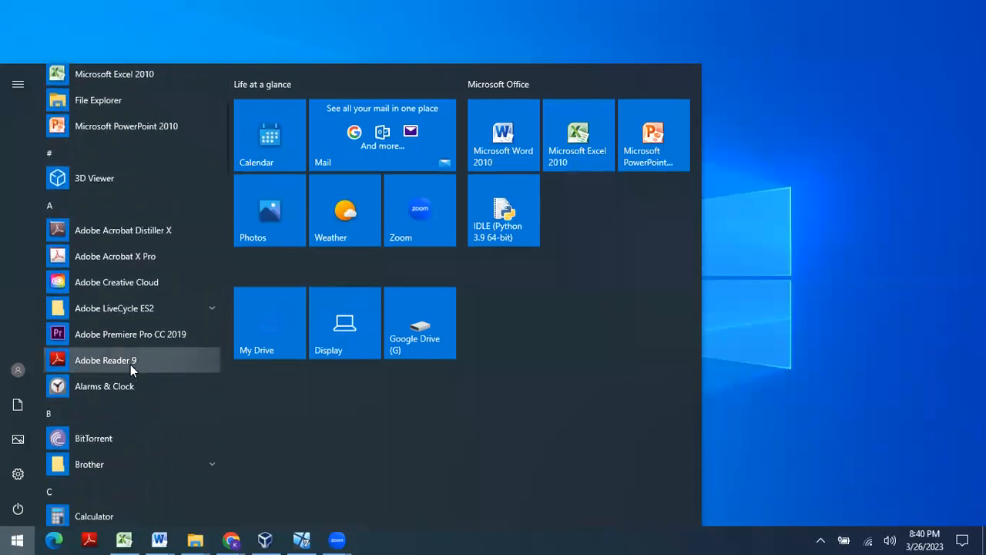
scroll(130, 364, down, 2)
scroll(130, 364, down, 5)
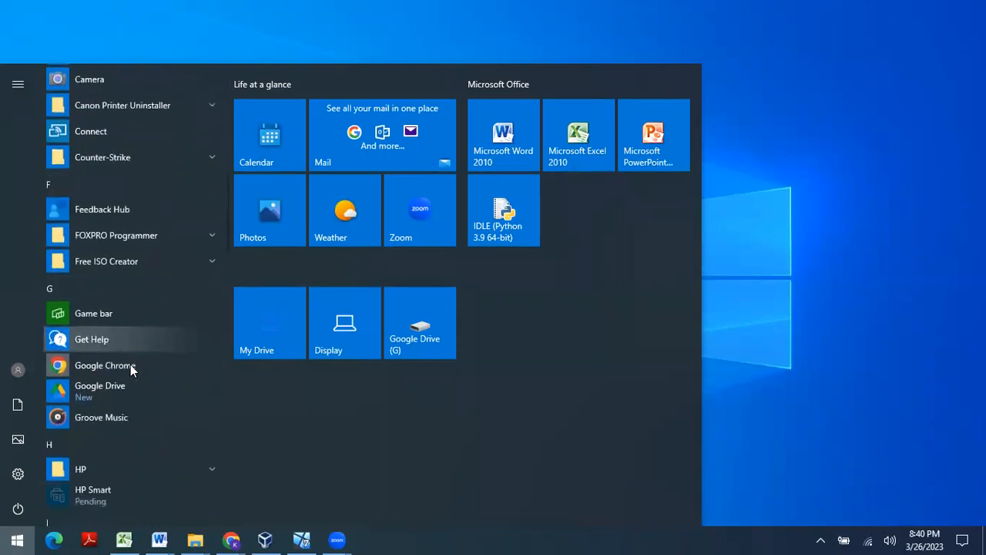
scroll(131, 365, down, 3)
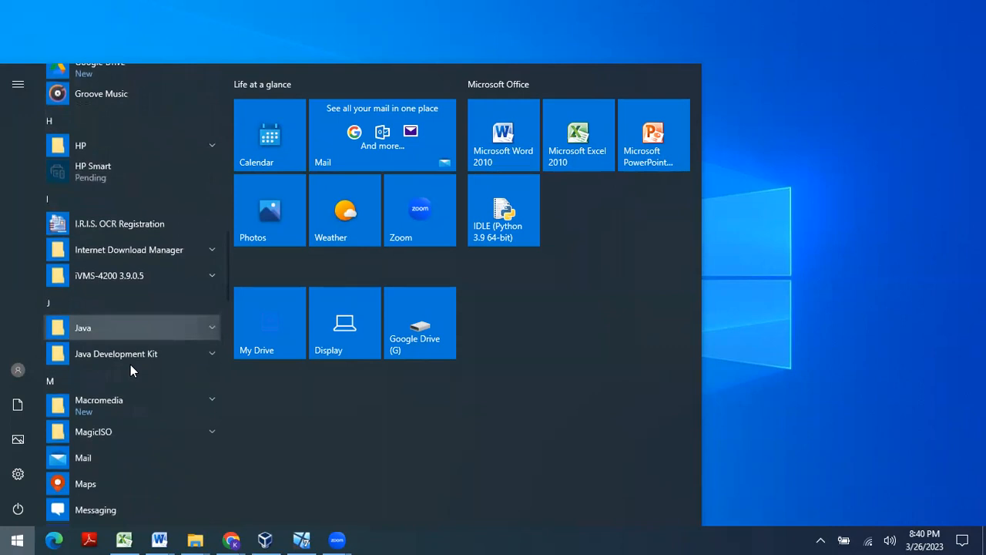
scroll(130, 365, down, 2)
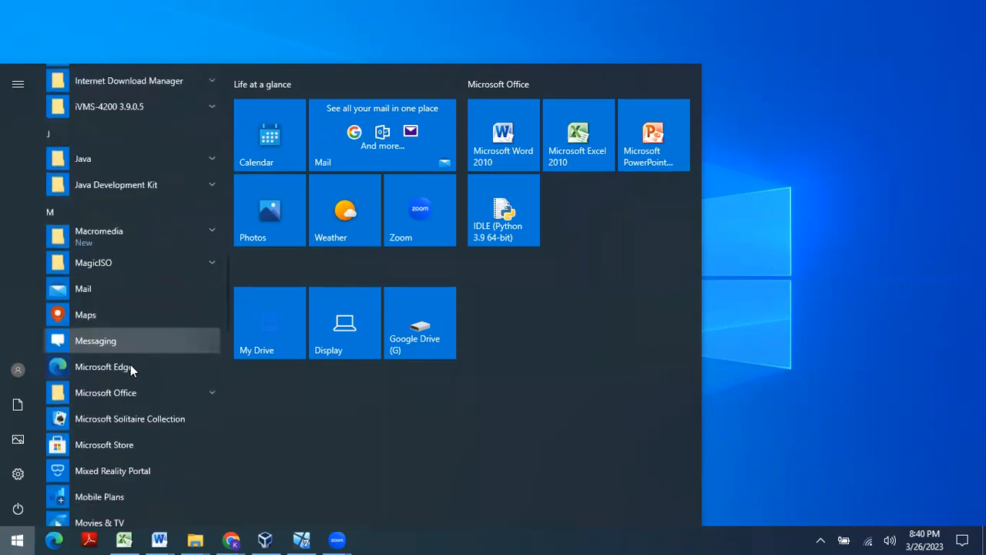
click(206, 394)
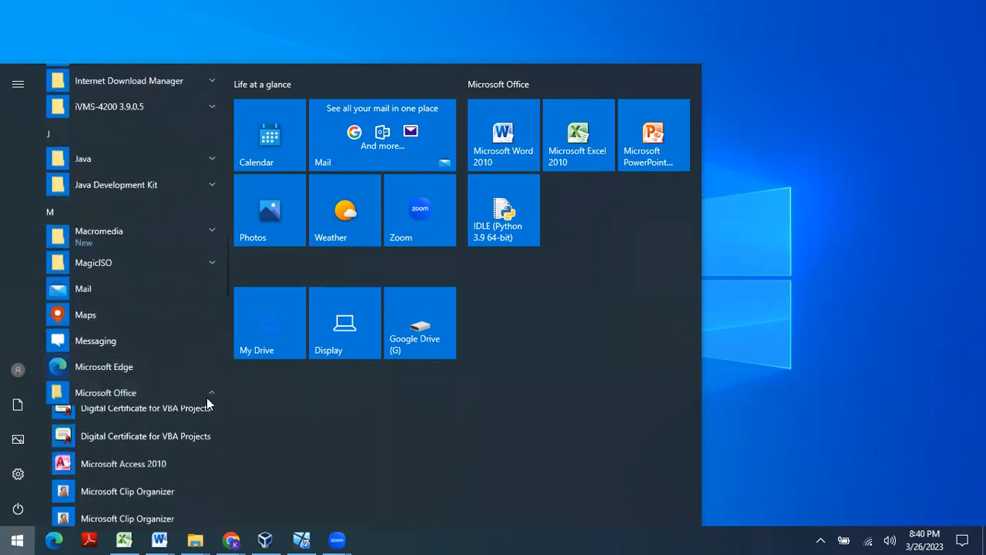
scroll(207, 404, down, 2)
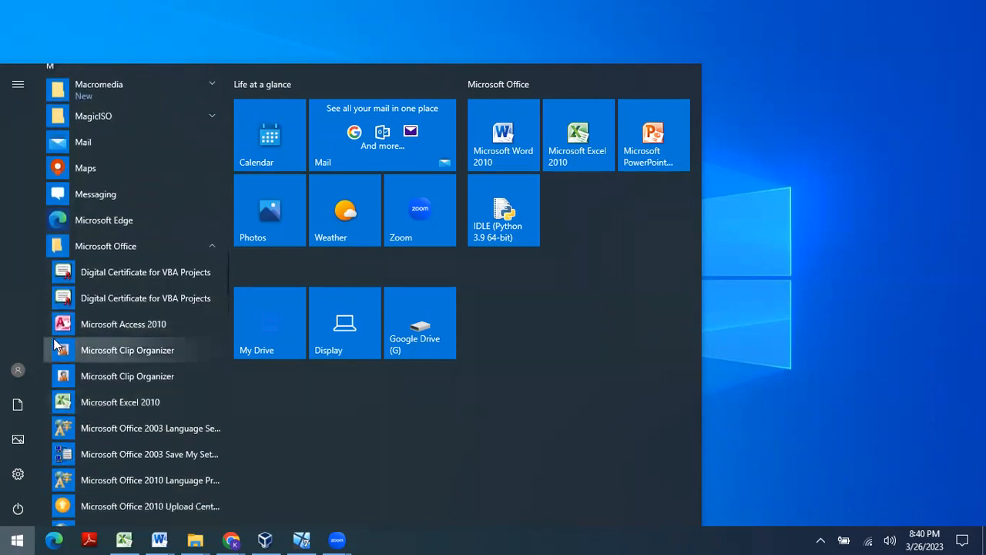
click(177, 318)
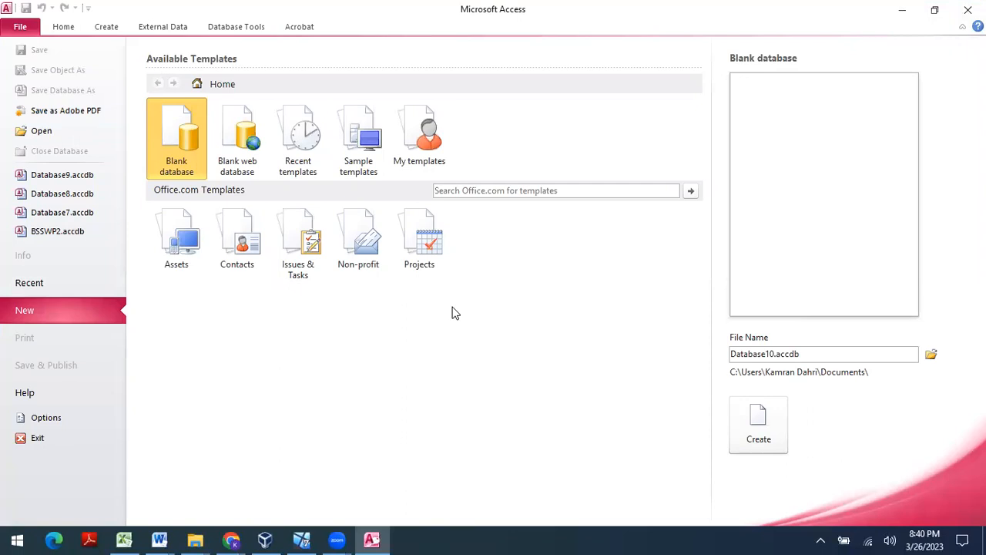
double_click(191, 169)
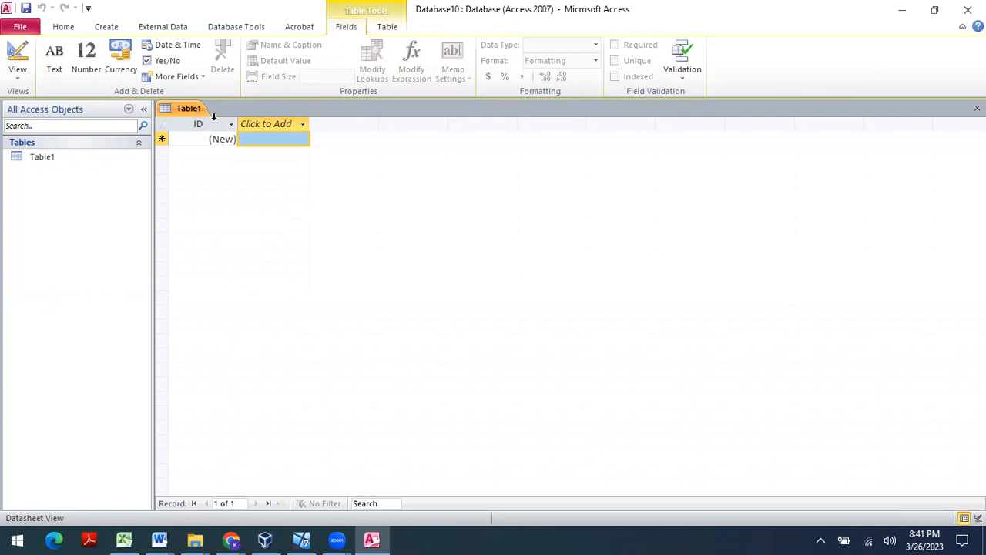
Add a Text field named First_name to the new table.
click(302, 125)
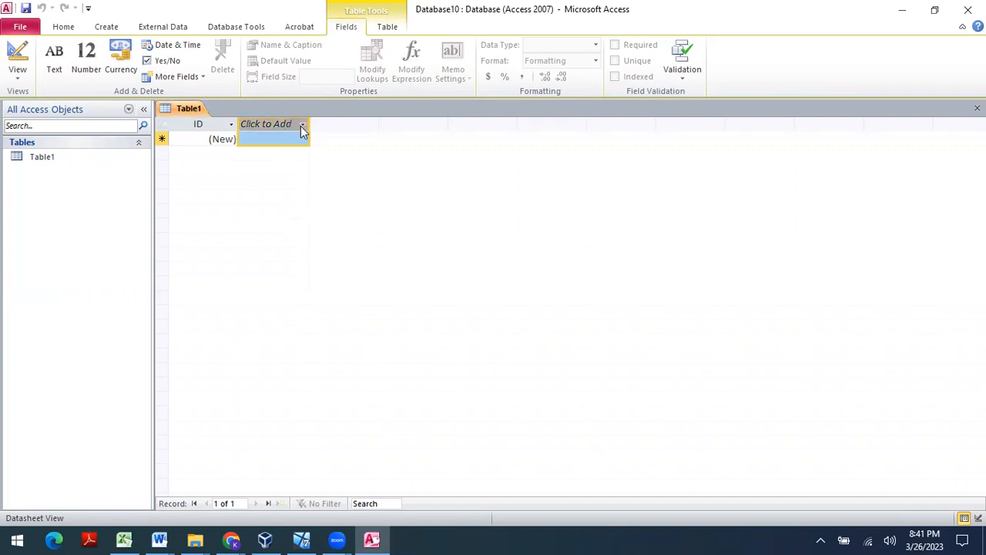
click(280, 165)
click(223, 138)
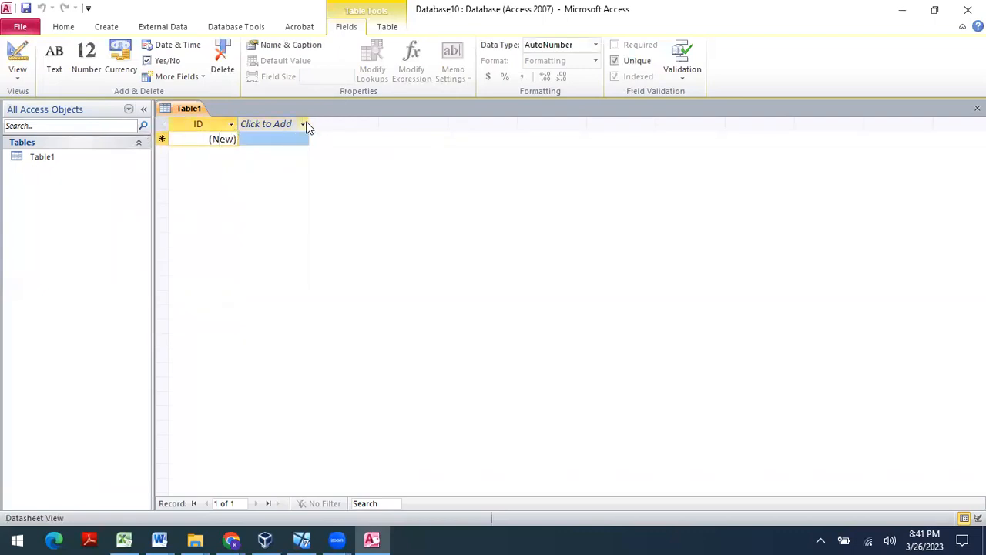
click(305, 126)
click(206, 139)
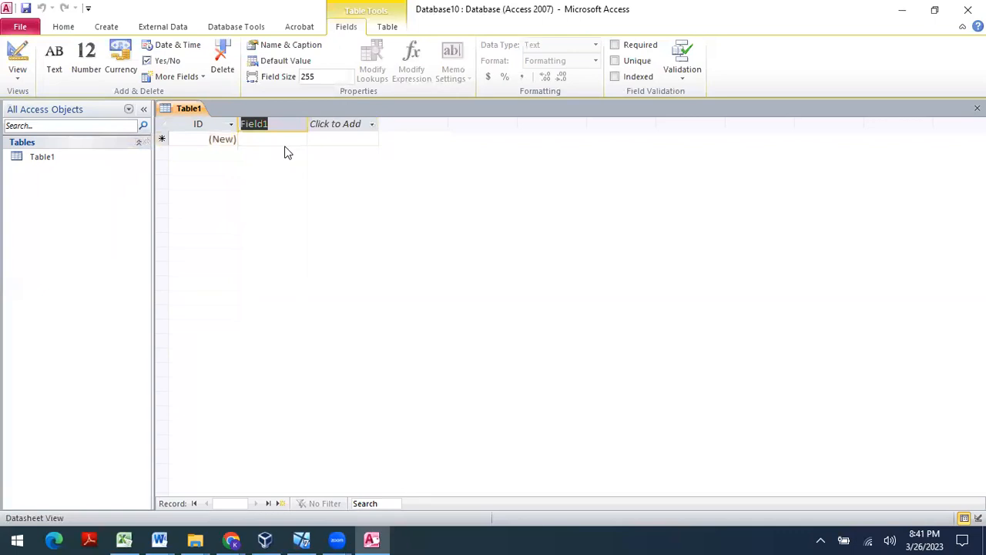
text(First_name)
key(Return)
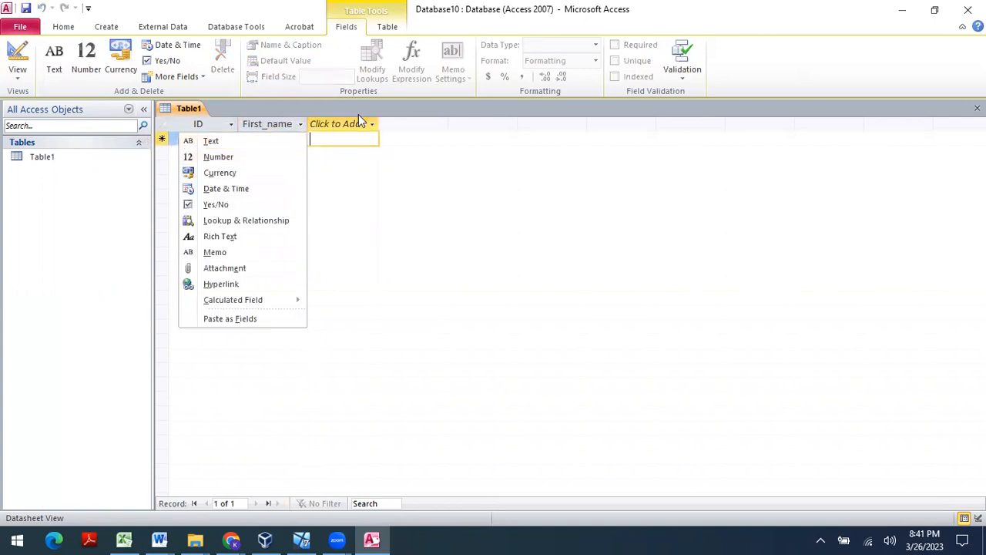
Add a Text field named Last_name after First_name.
click(256, 141)
text(L)
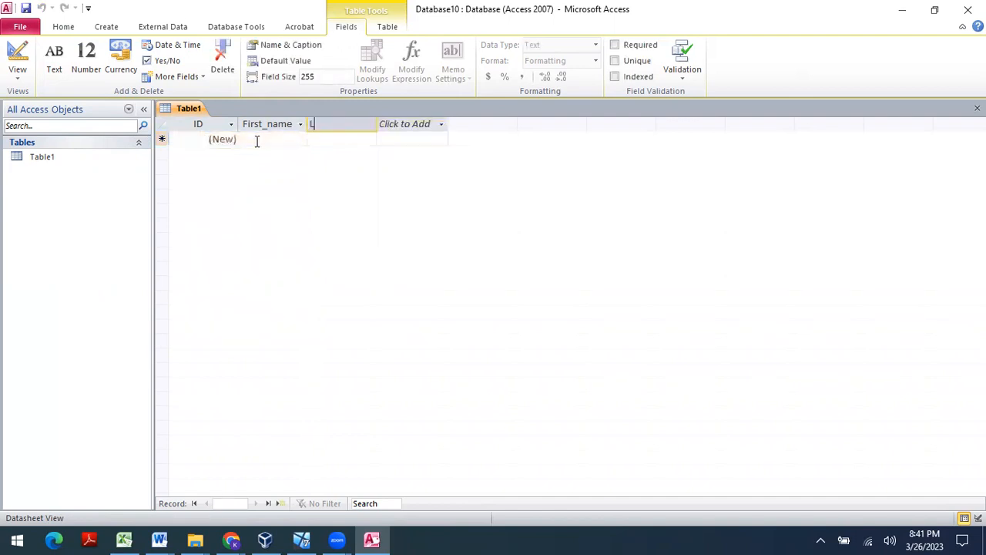
text(ast_name)
key(Return)
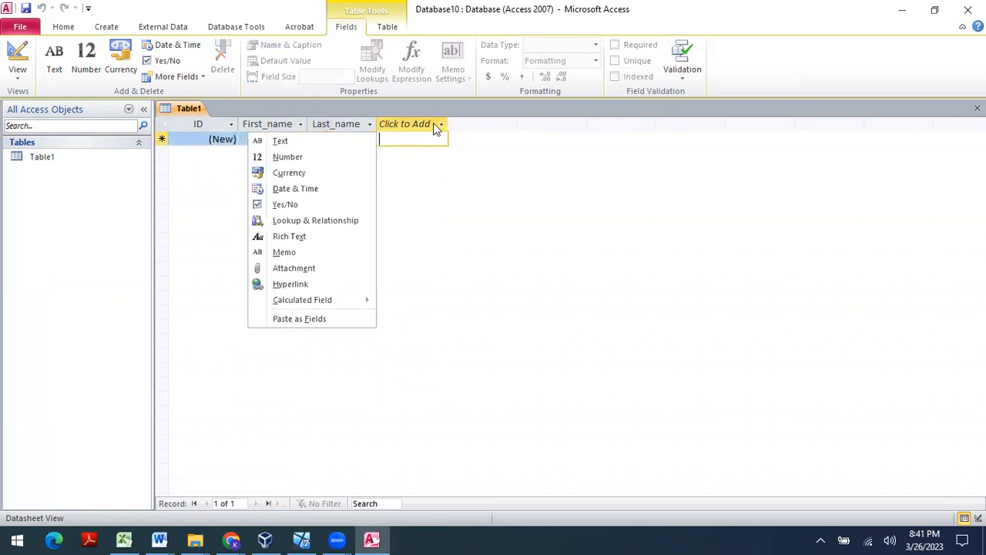
Add a Number field named salary after Last_name.
click(297, 156)
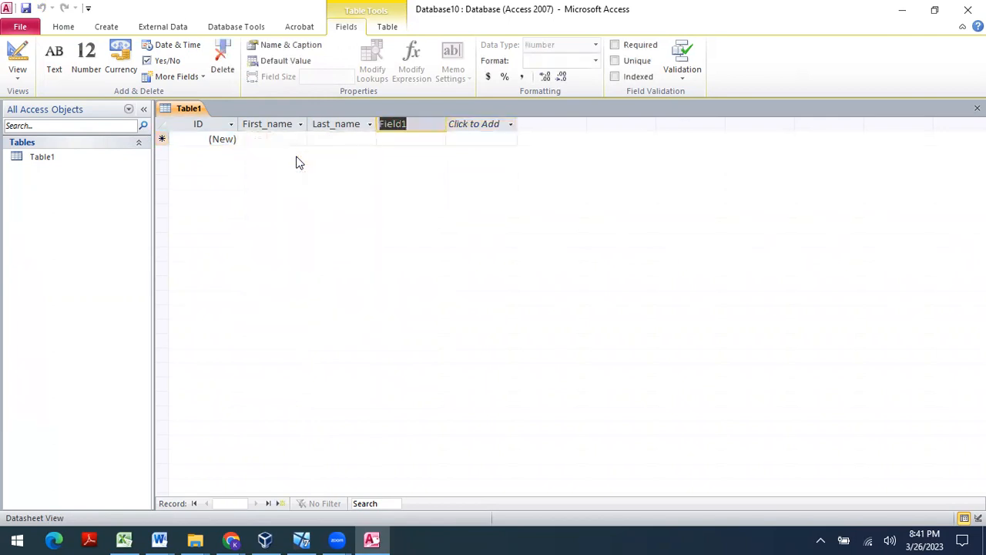
text(salary)
key(Return)
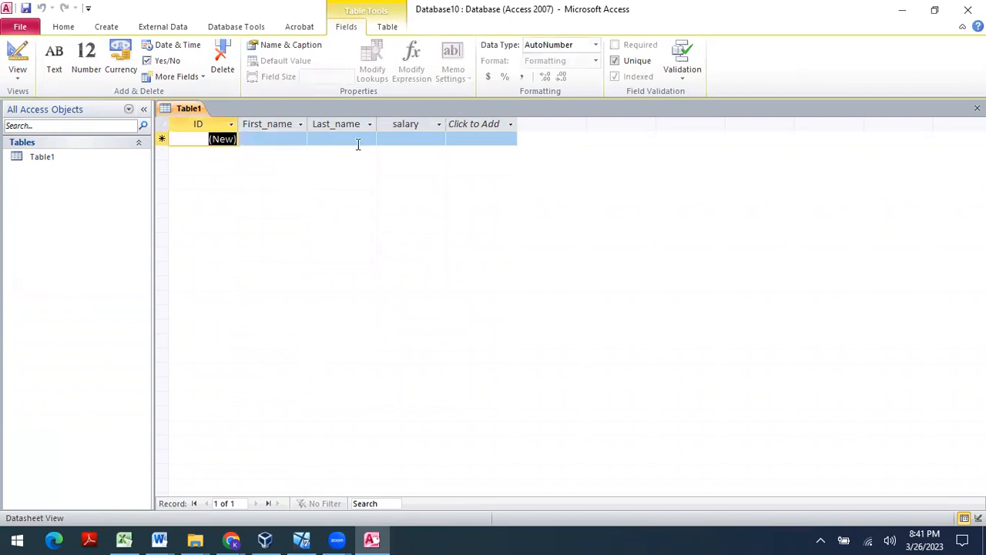
Enter the first record with the employee's first name, last name and a salary of 103929.
click(269, 139)
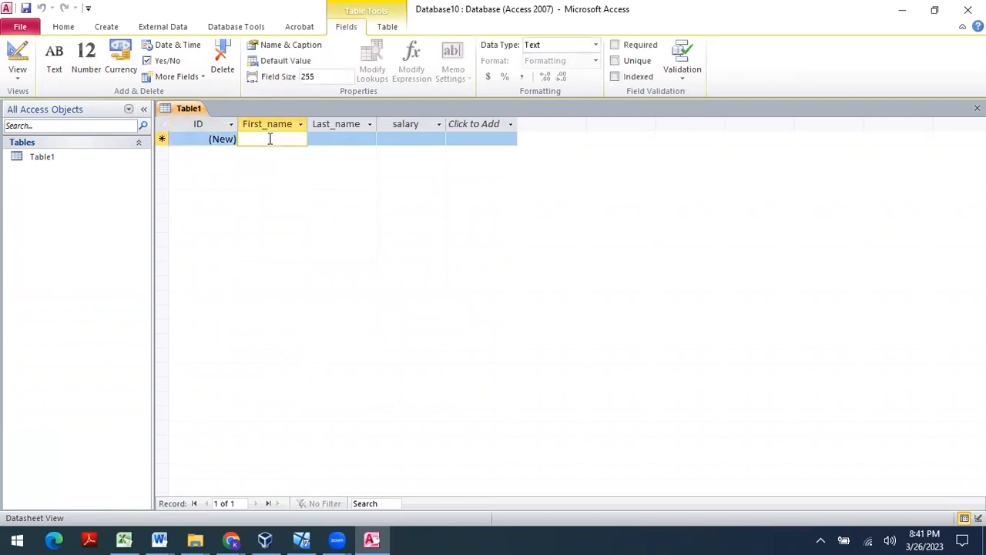
text(Ali)
key(Tab)
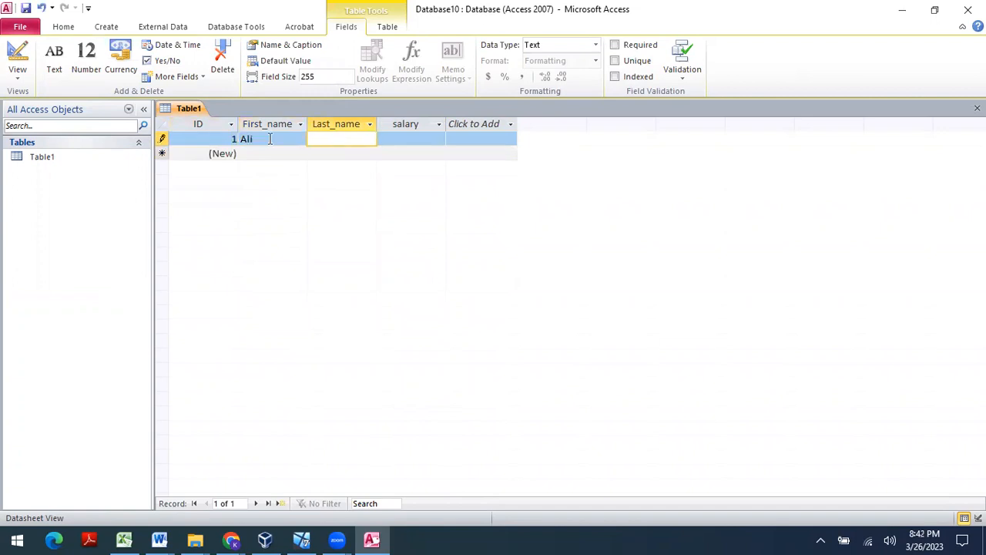
text(Ahmed)
key(Tab)
text(103929)
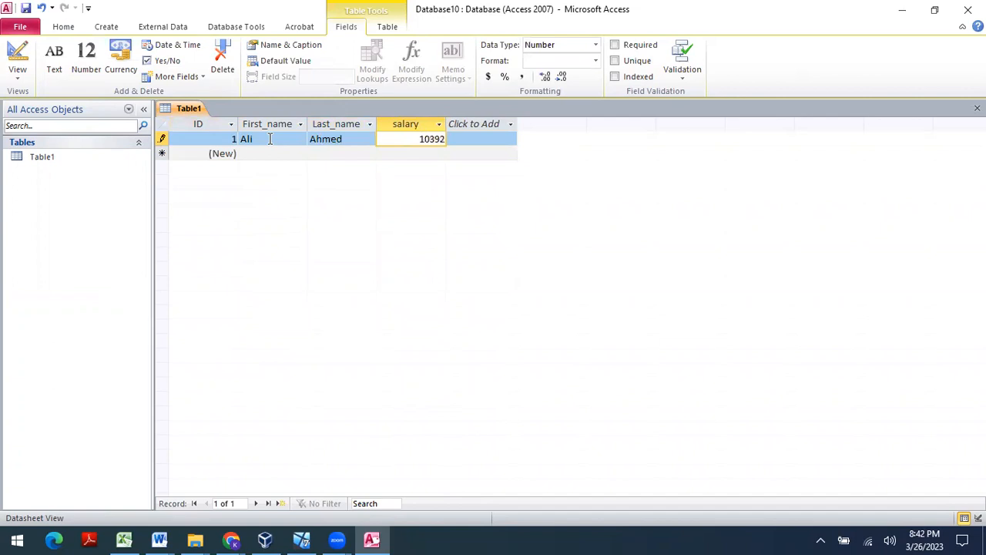
key(Tab)
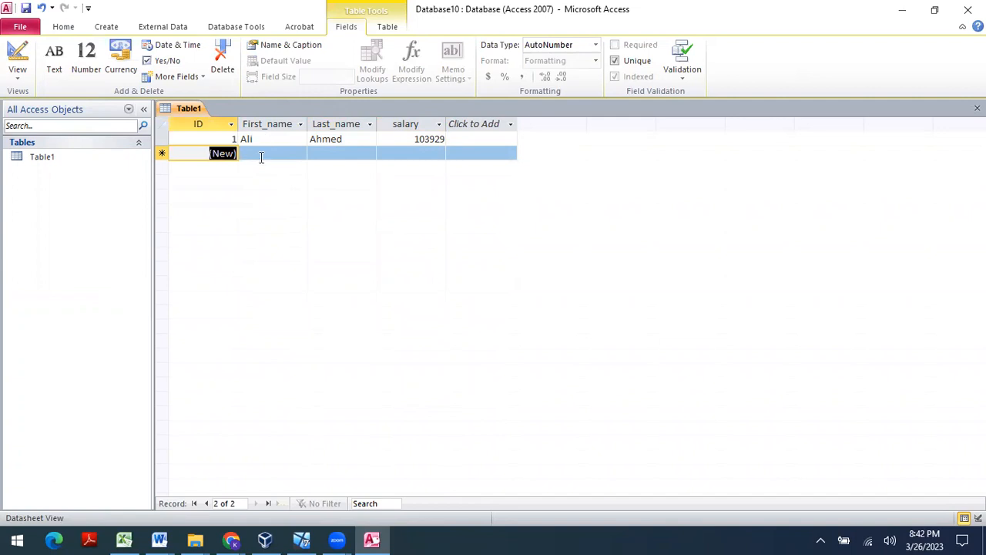
Enter a second record with another employee's first name, last name and a salary of 192939.
click(260, 156)
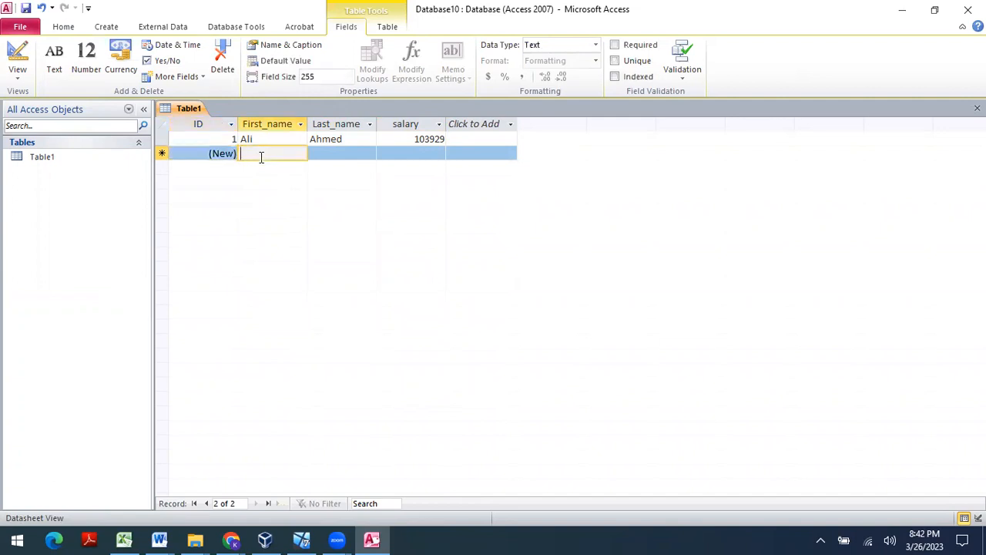
text(Khan)
key(Tab)
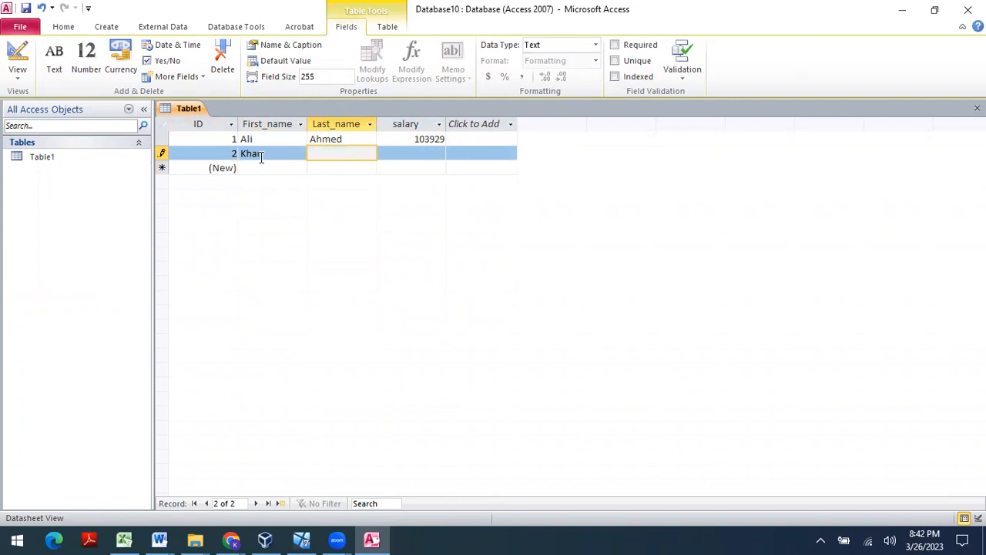
text(Mohd)
key(Tab)
text(192939)
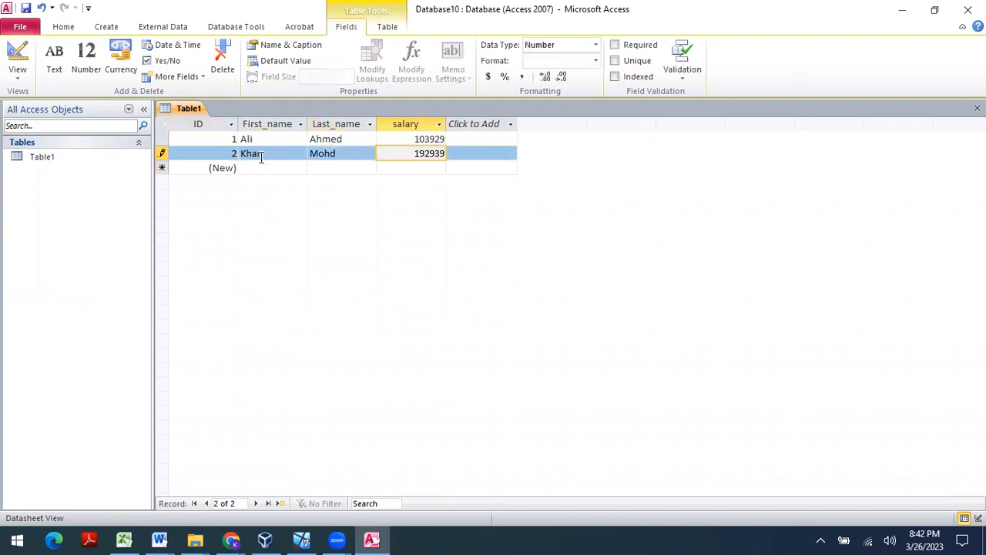
key(Tab)
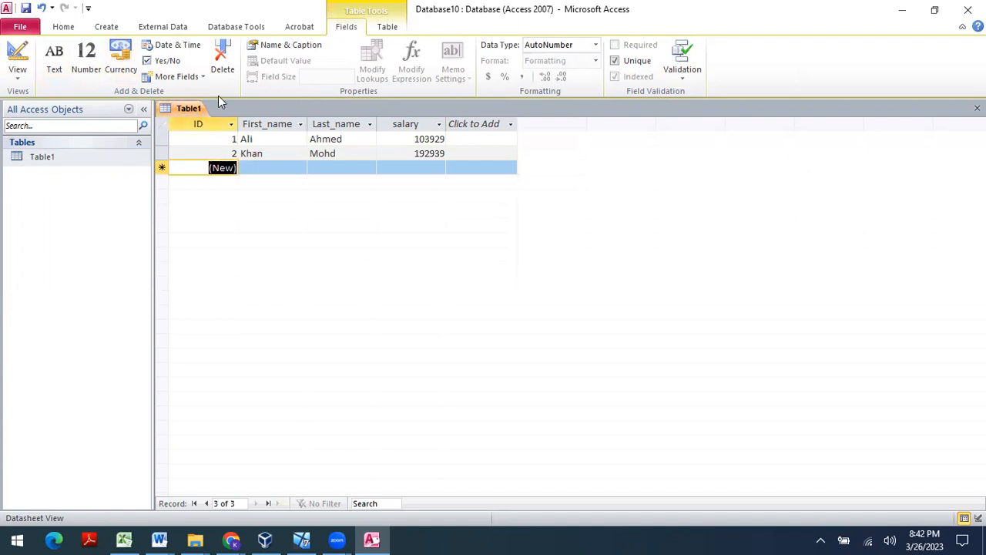
Save the table under the name employees.
right_click(185, 107)
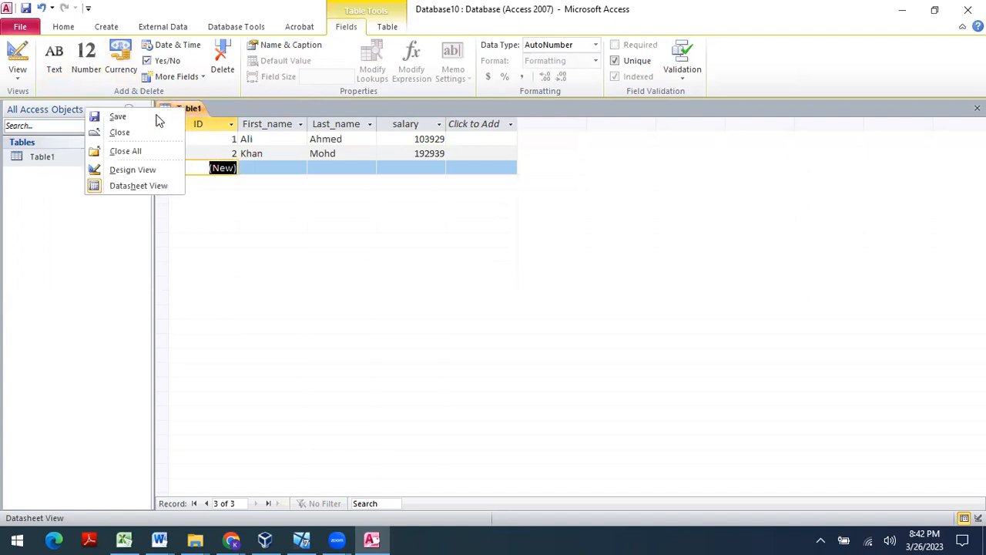
click(122, 117)
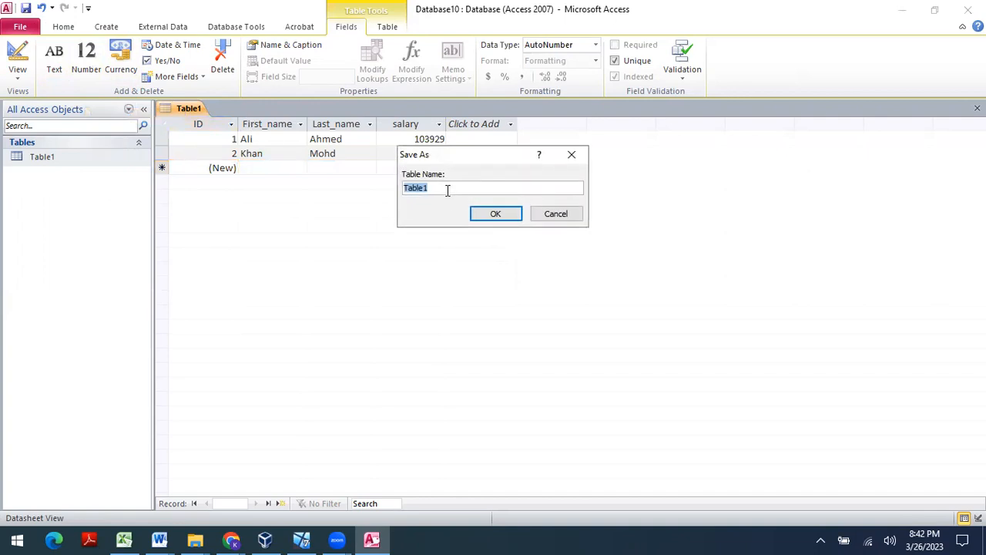
text(employees)
click(495, 213)
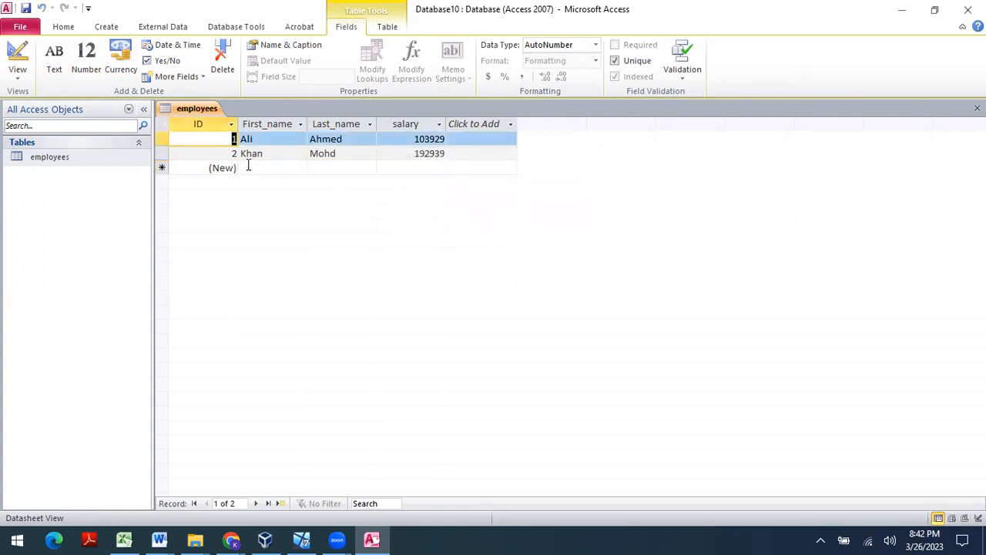
Switch the employees table to Design View.
click(55, 159)
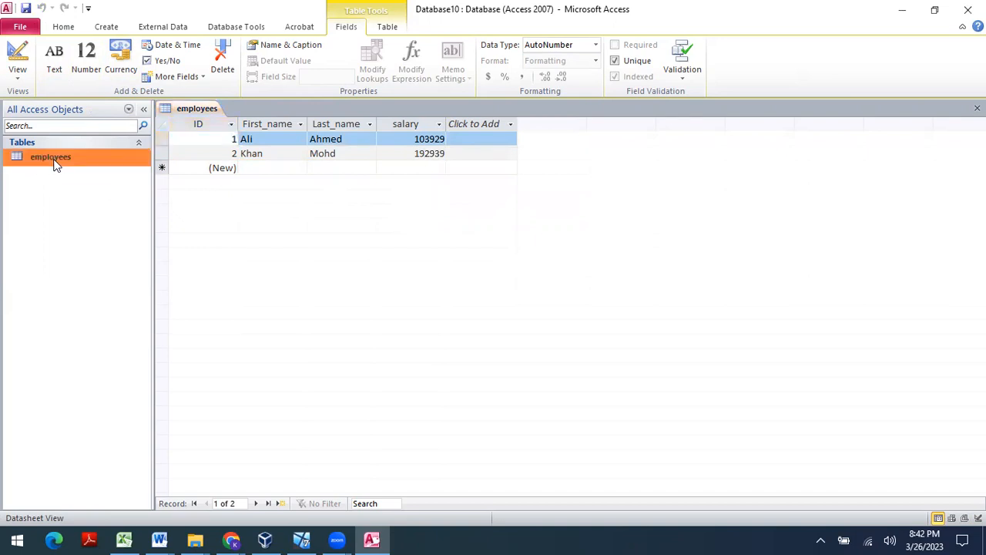
right_click(202, 109)
click(258, 131)
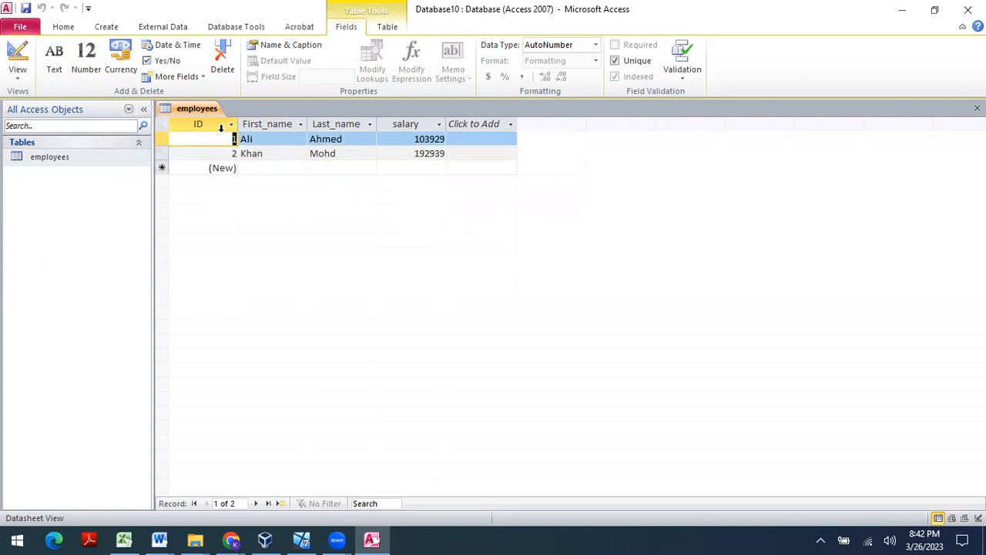
right_click(207, 113)
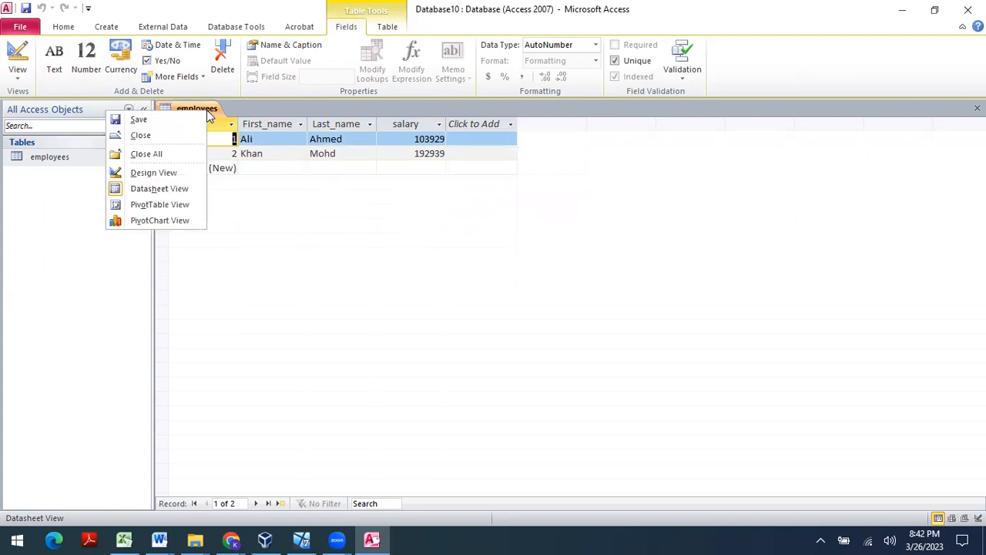
click(170, 176)
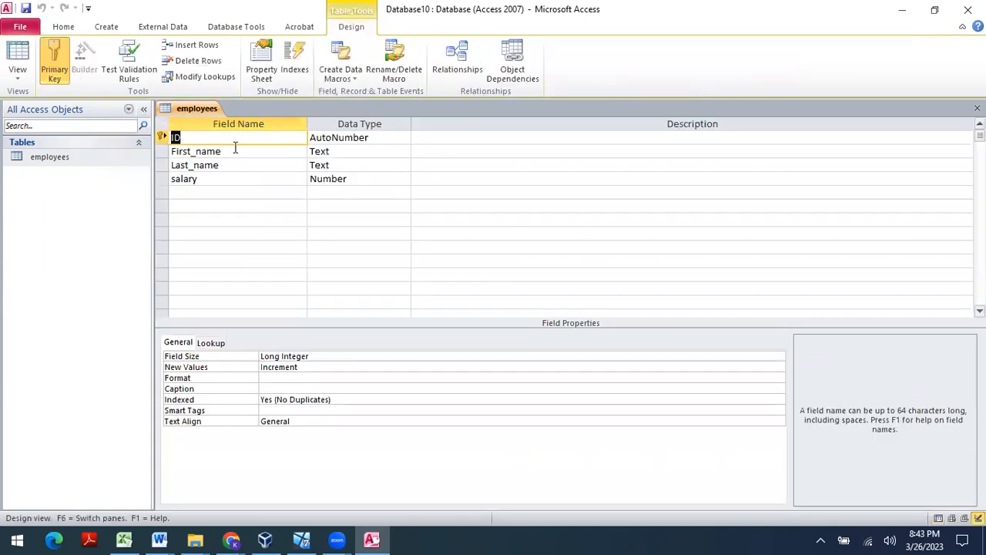
Rename the primary key field to emp_id and review the data types available for it, leaving AutoNumber in place.
click(232, 134)
key(BackSpace)
key(BackSpace)
text(emp_id)
click(333, 151)
click(369, 137)
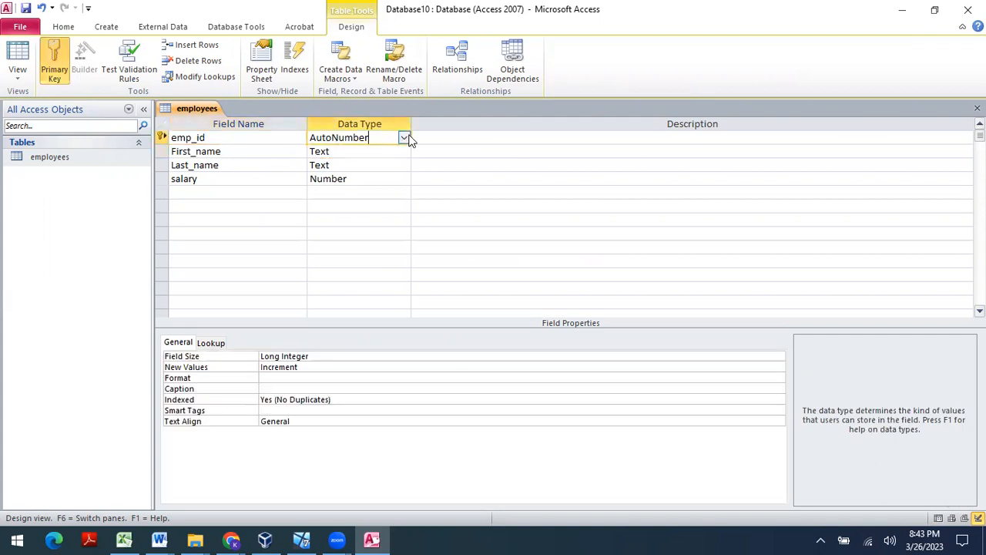
click(405, 138)
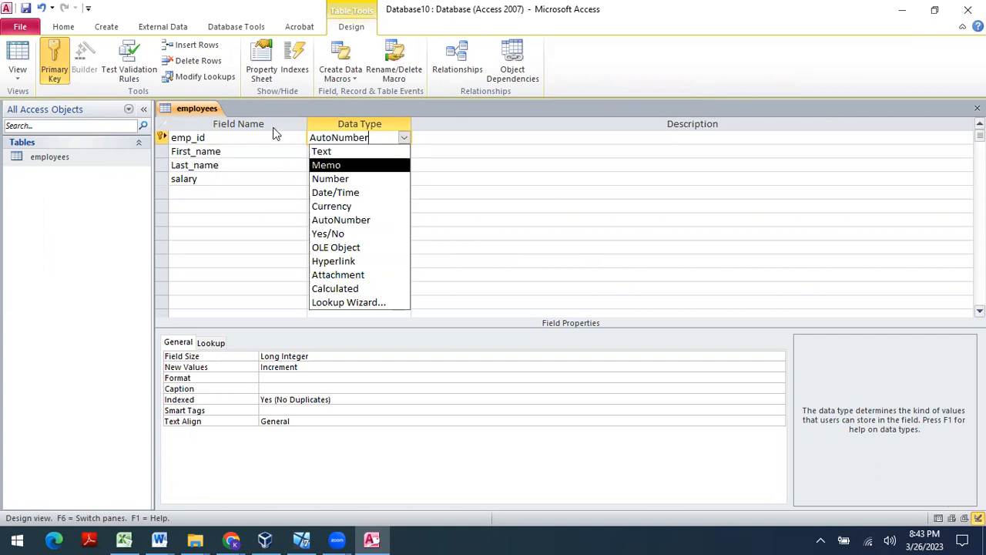
click(283, 174)
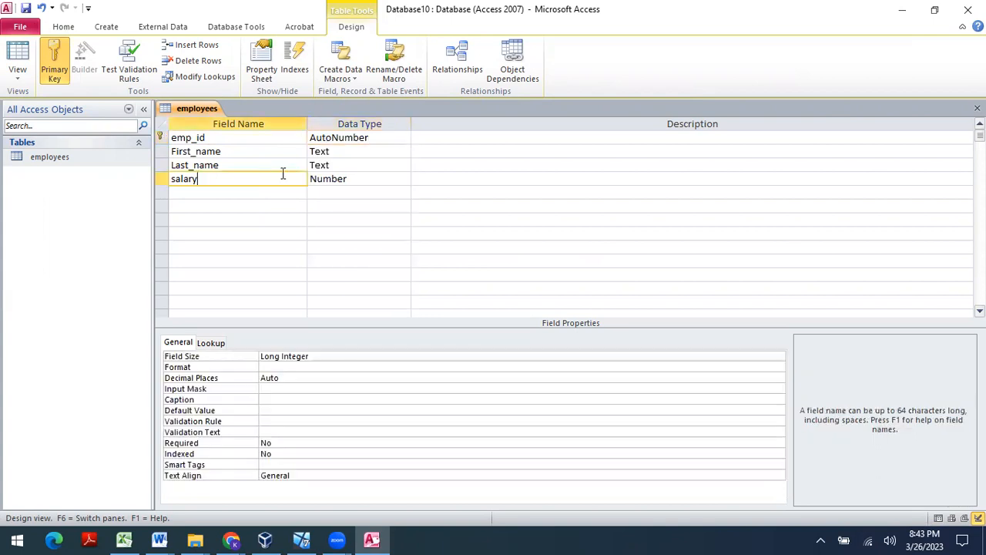
Add a Text field named cnic below salary in the table design.
click(197, 194)
text(cnic)
key(Tab)
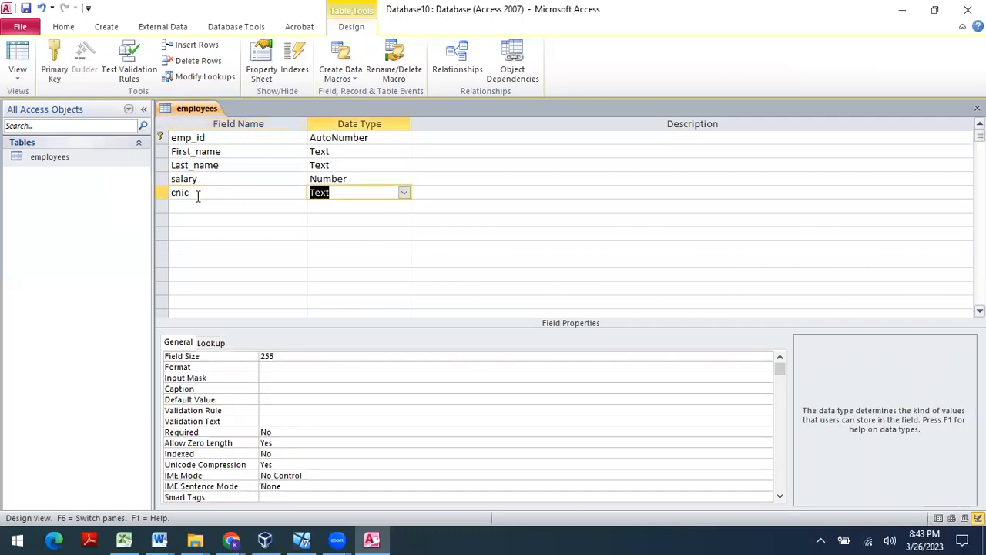
Set the data type of the cnic field to Number.
text(number)
key(Tab)
key(Tab)
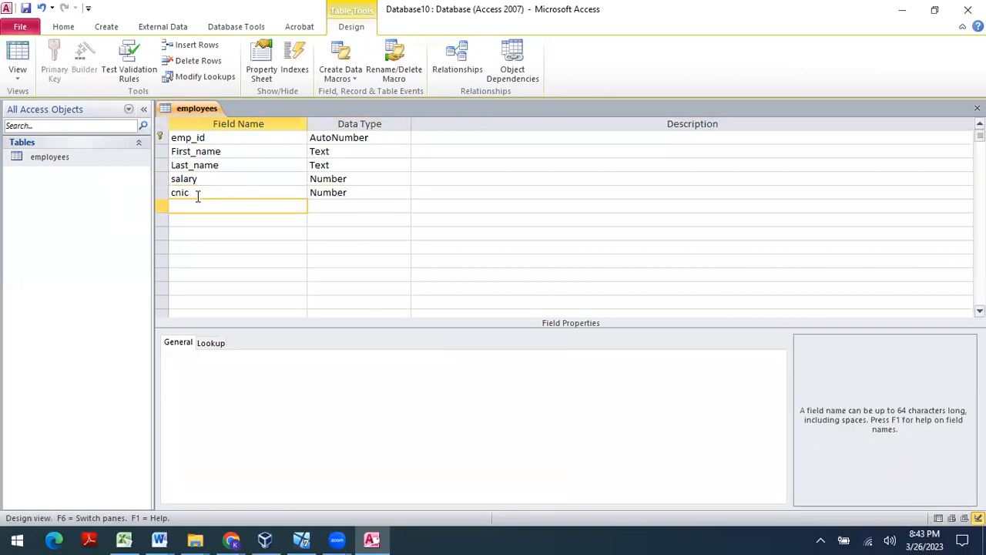
View the employees records in Datasheet View, then return the table to Design View.
double_click(69, 157)
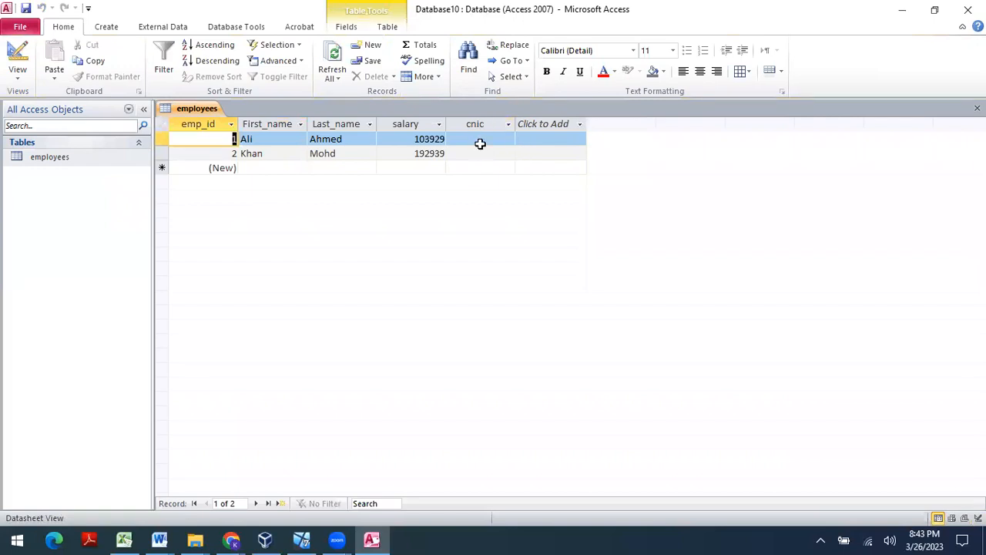
right_click(197, 111)
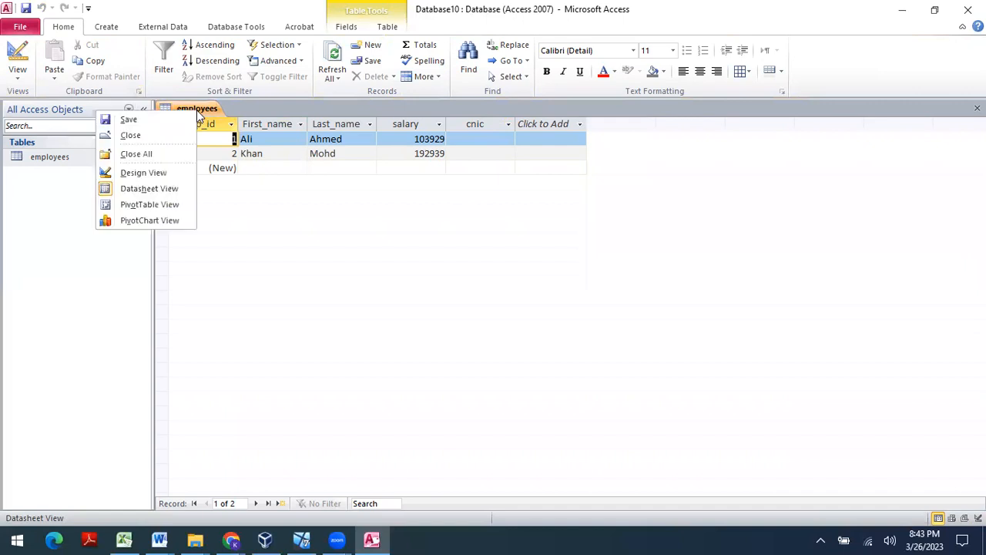
click(163, 174)
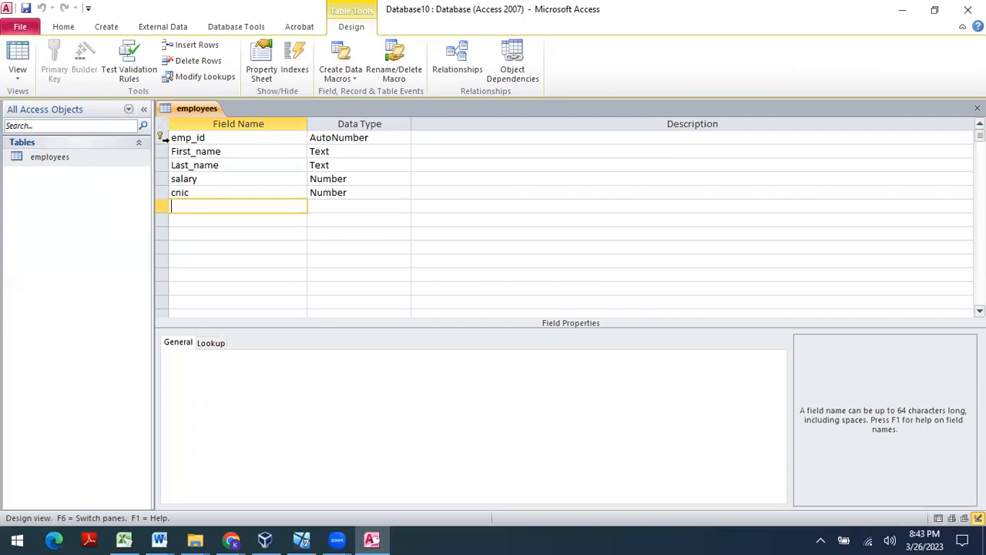
Make the cnic field the primary key of the employees table.
click(162, 192)
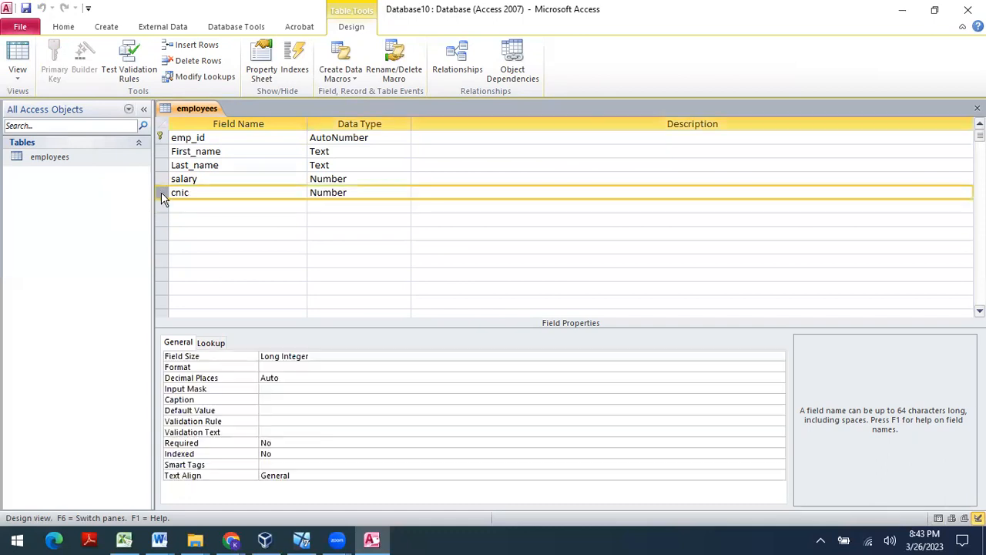
right_click(163, 196)
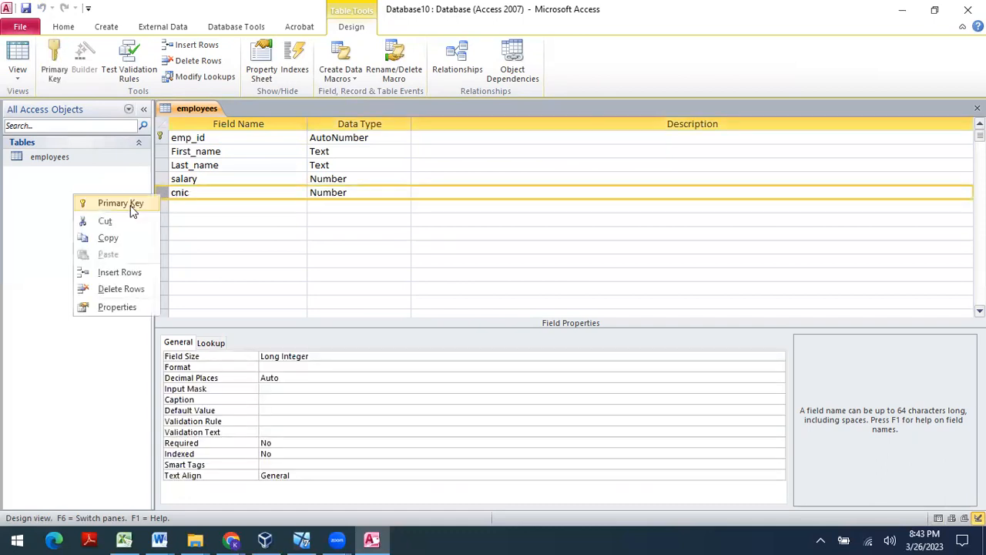
click(131, 205)
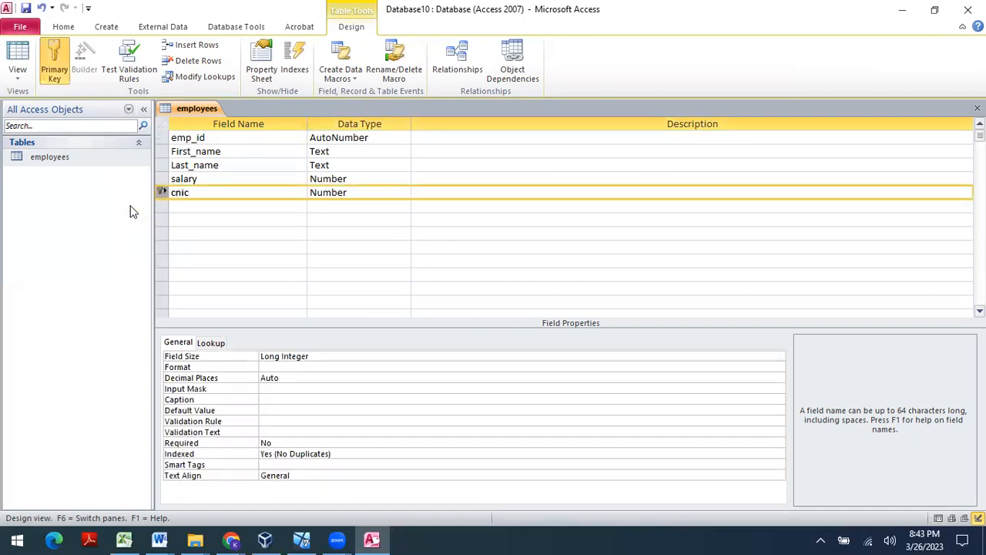
Make emp_id the primary key of the employees table and save the design.
click(164, 137)
right_click(165, 138)
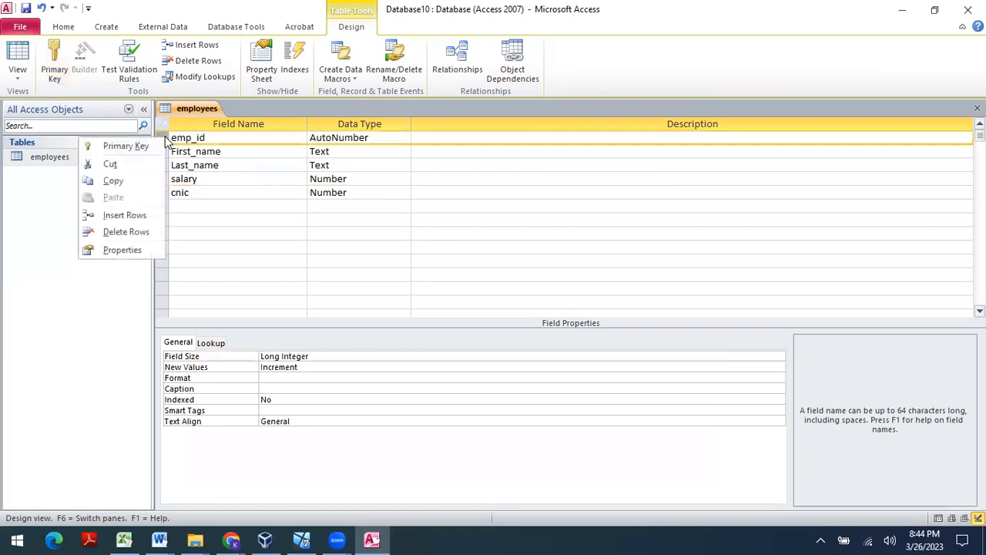
click(127, 150)
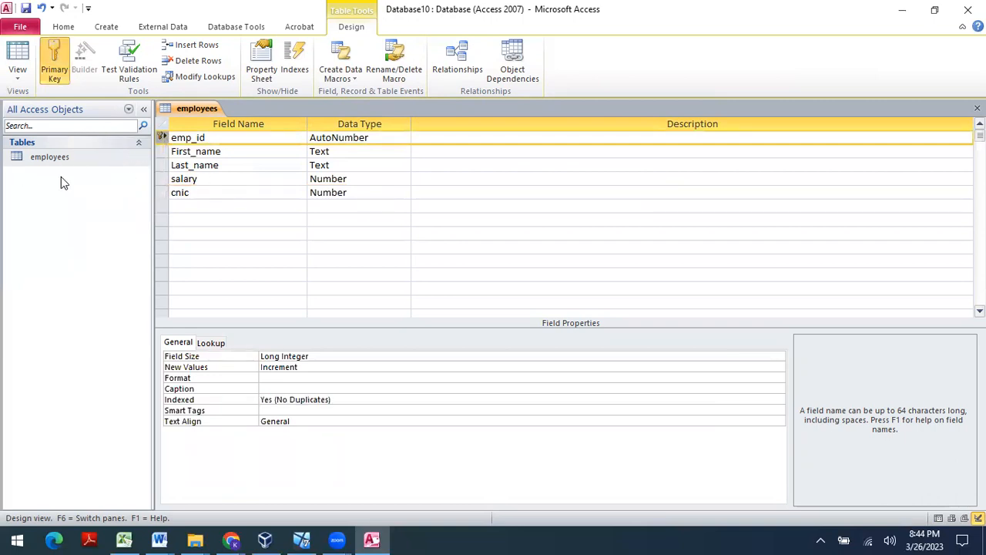
click(27, 8)
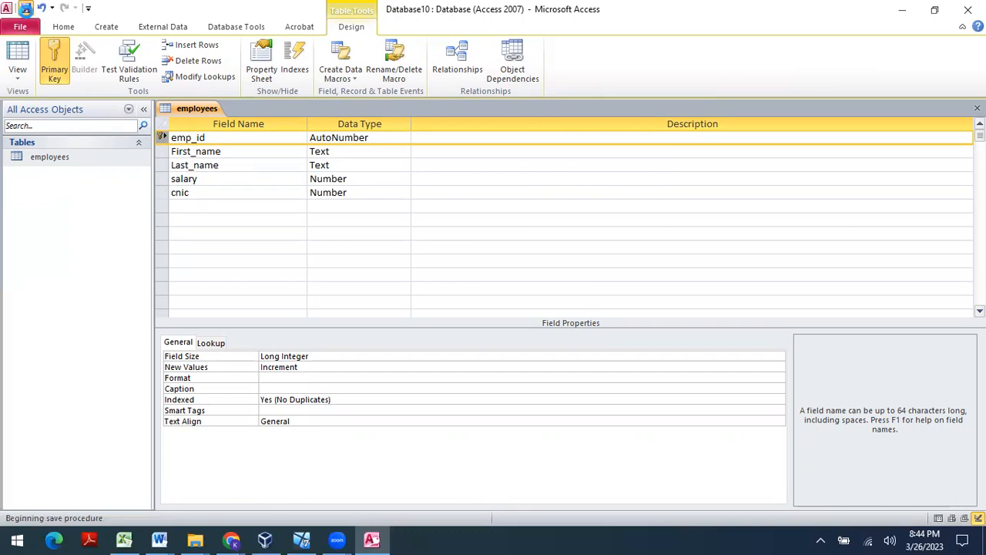
Create a new table and enter departments in the first record's new field beside ID.
right_click(62, 178)
click(72, 155)
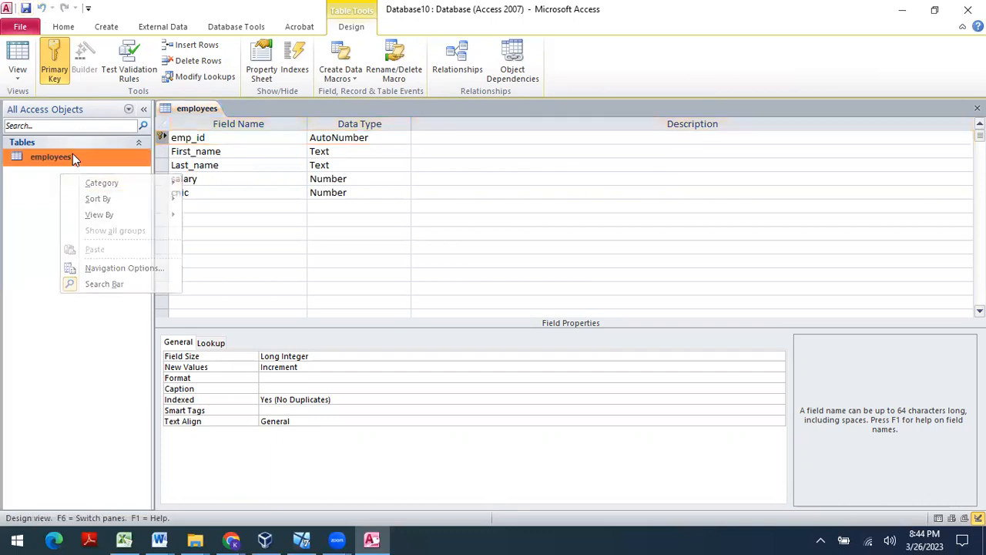
click(106, 27)
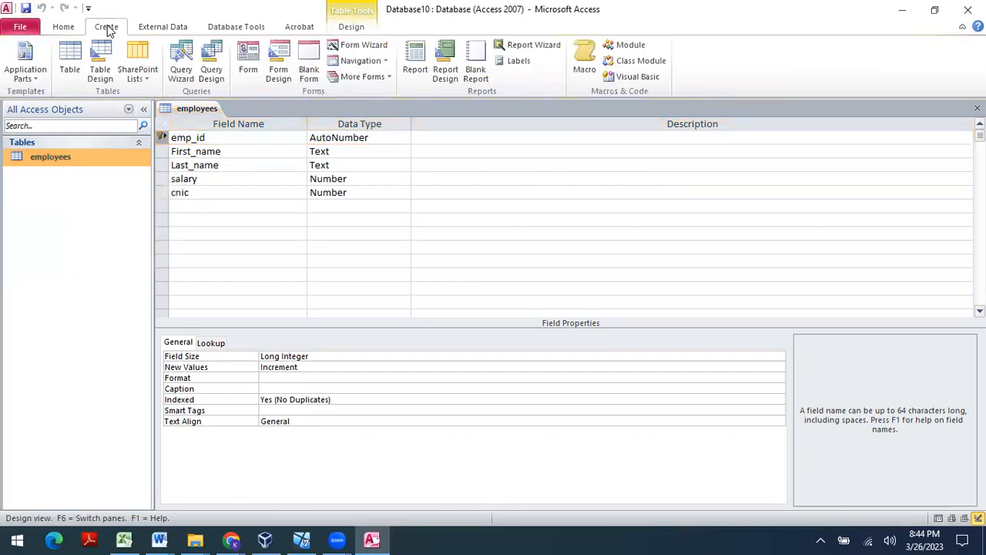
click(76, 56)
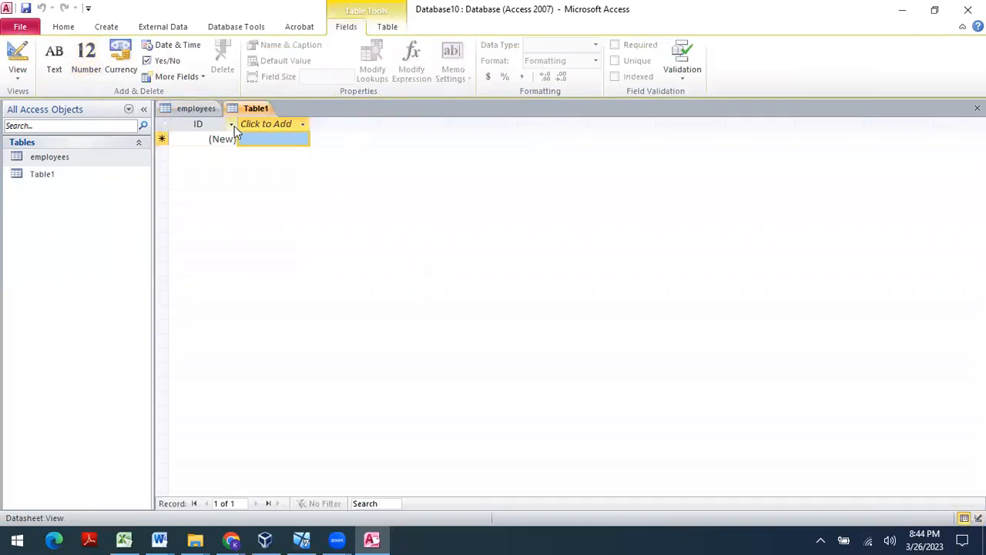
click(267, 138)
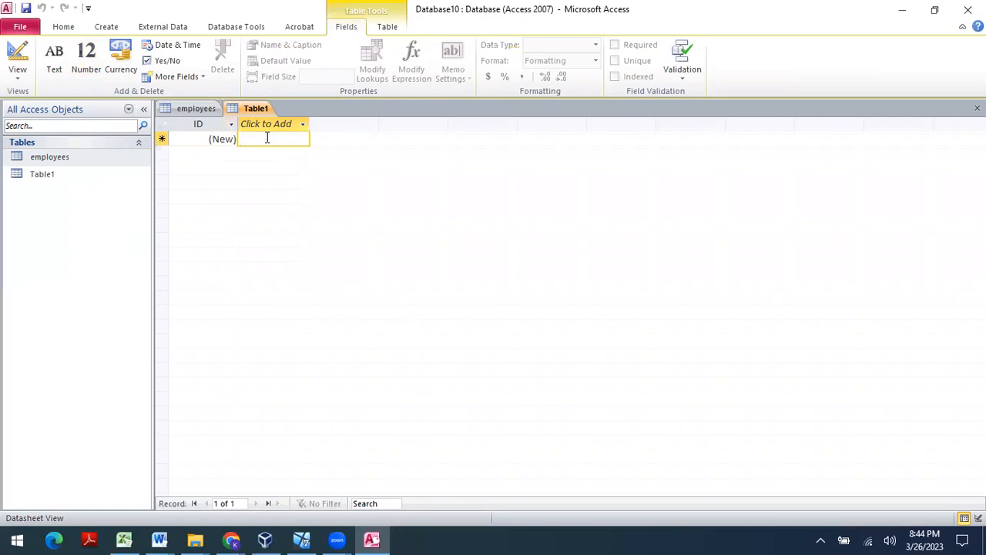
text(departments)
key(Tab)
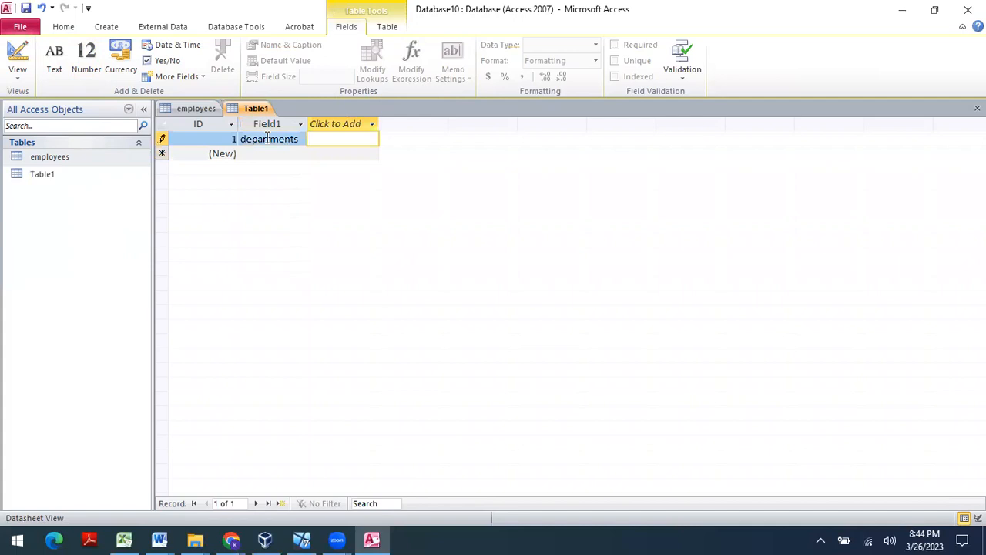
Add a Text field named location to the new table, after Field1.
click(299, 125)
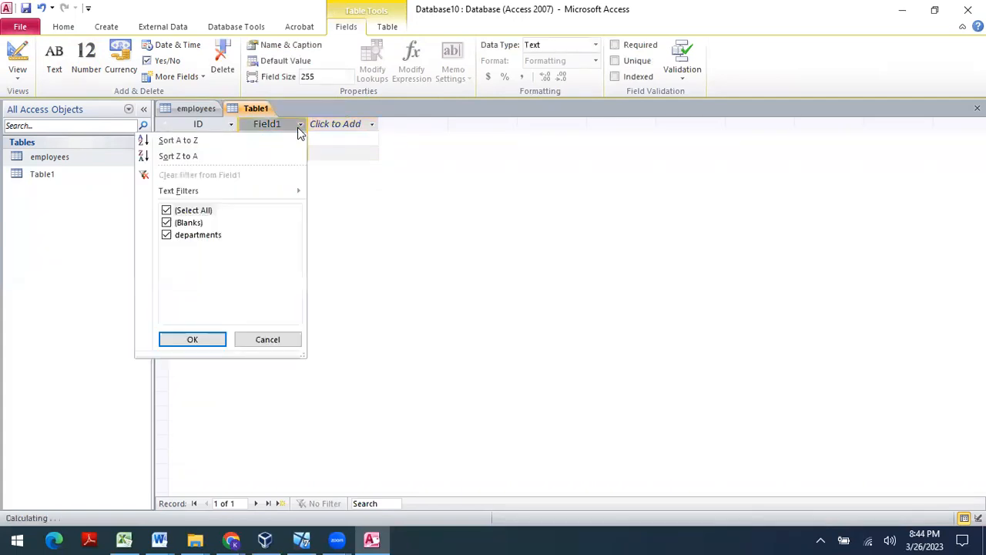
click(271, 340)
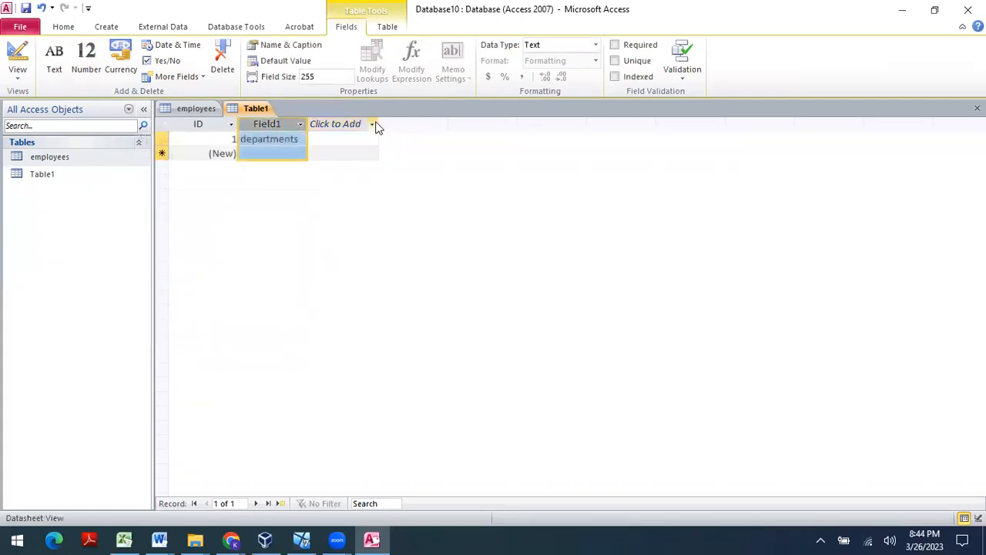
click(372, 124)
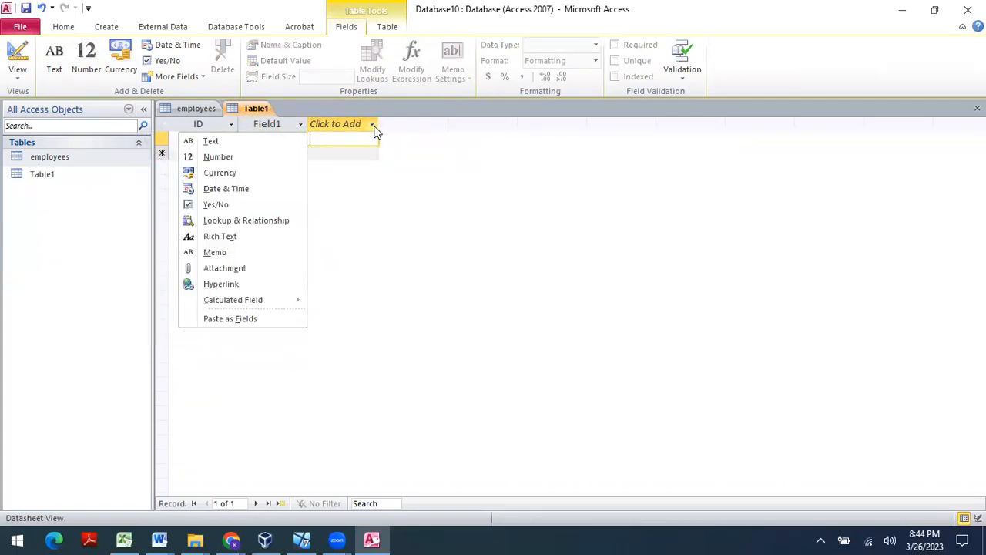
click(257, 143)
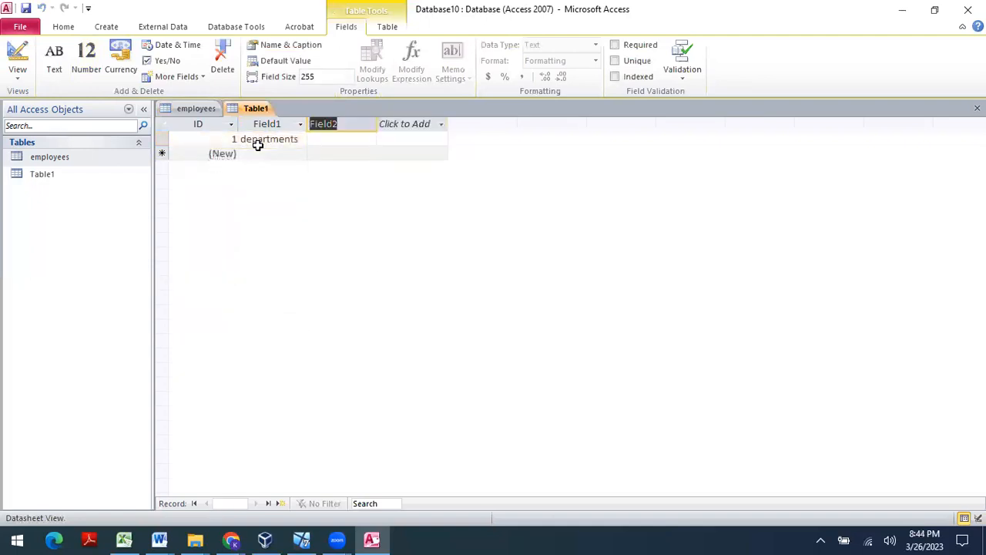
text(d)
text(oca)
text(tion)
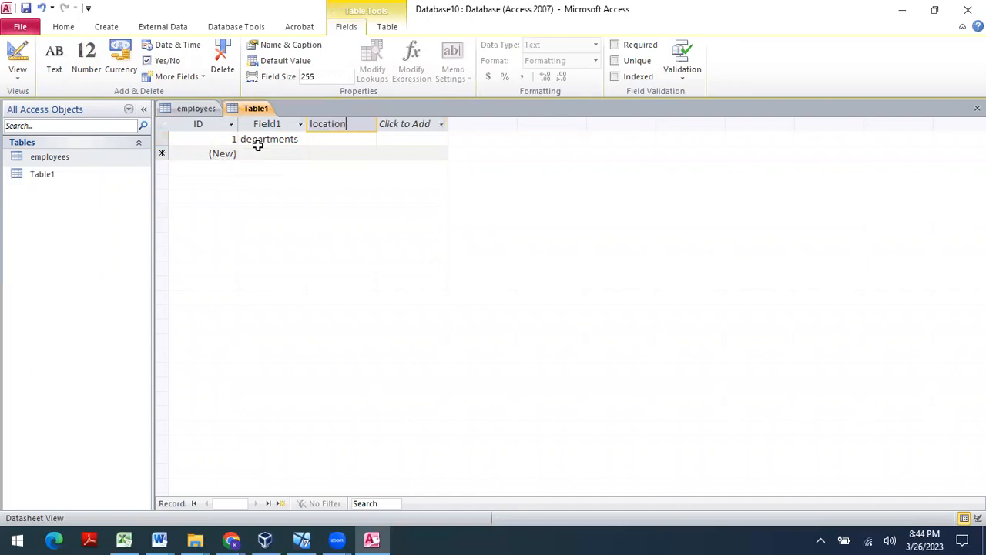
Fill in the first record with HR in Field1 and karachi as the location.
click(335, 139)
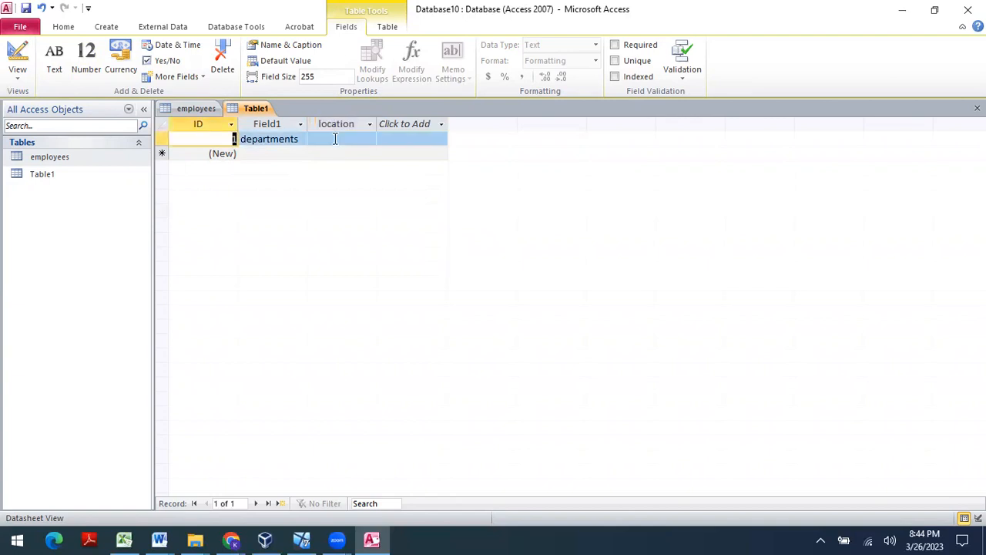
click(335, 138)
text(karachi)
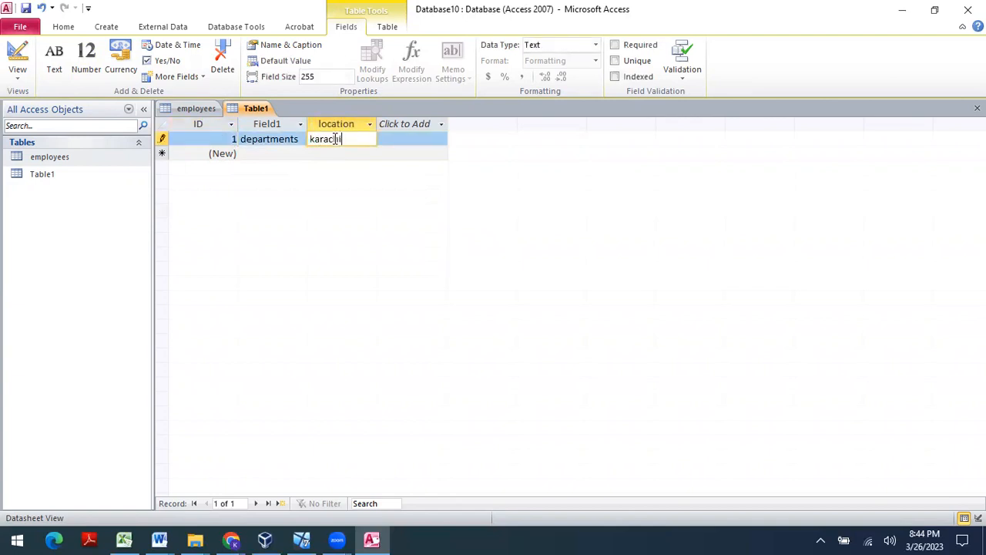
double_click(293, 139)
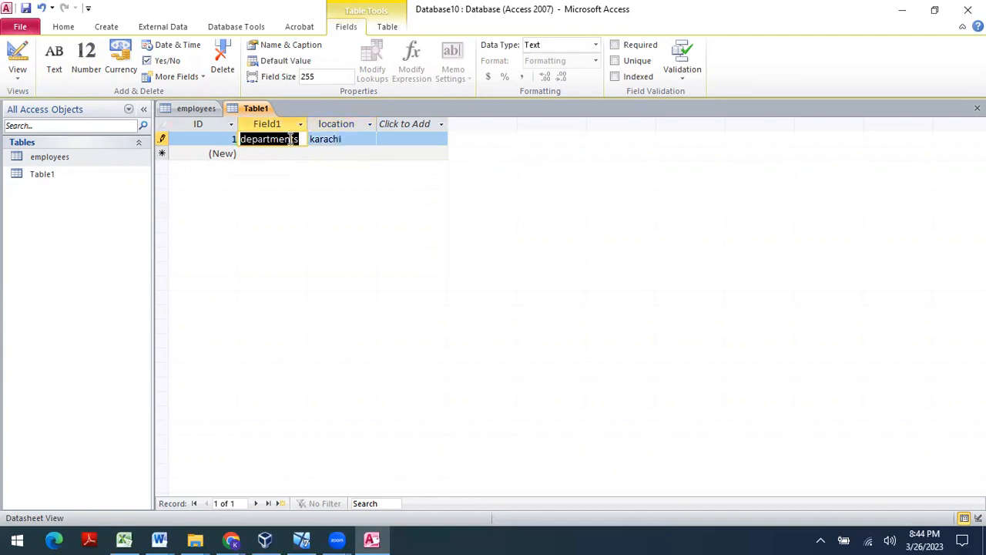
text(HR)
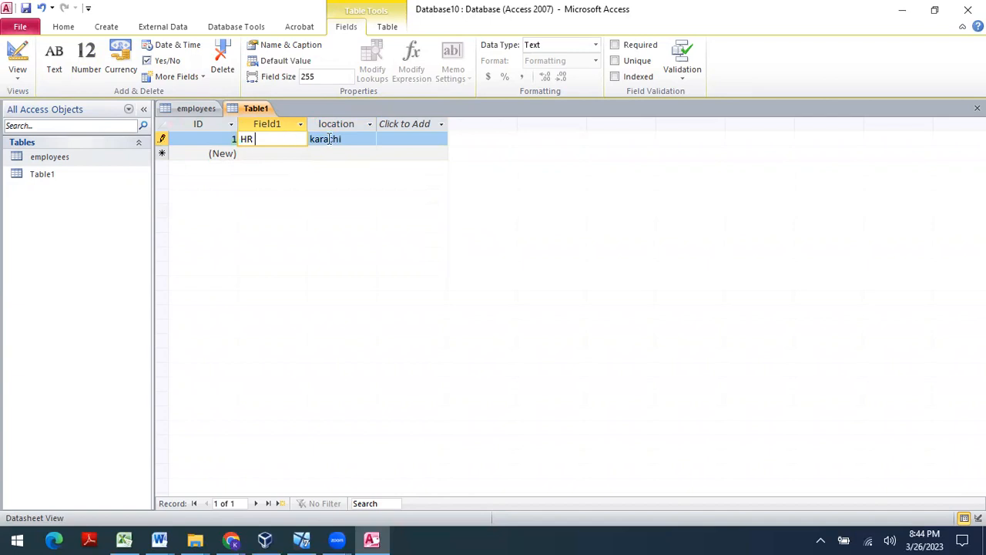
Enter a second record with IT in Field1 and hyd as the location.
click(246, 155)
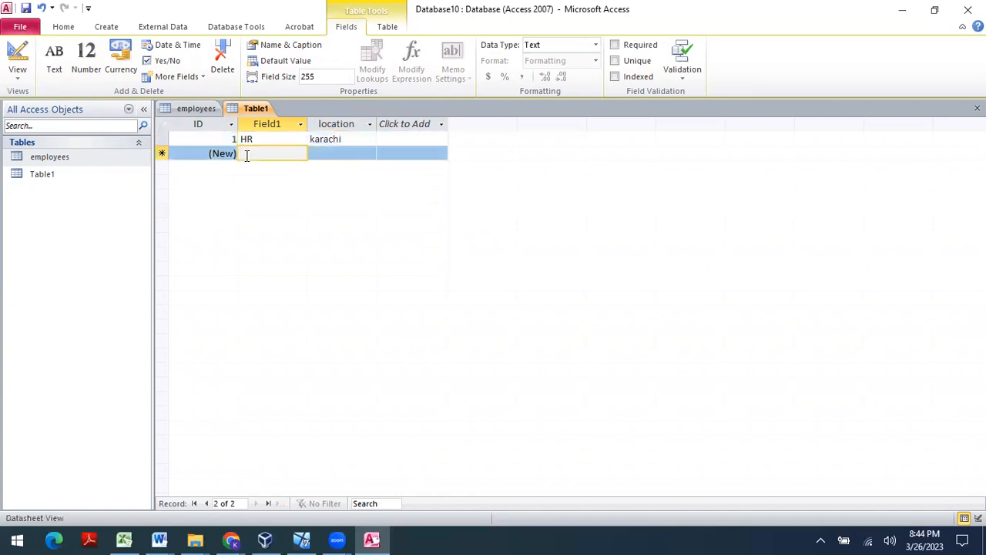
text(IT)
key(Tab)
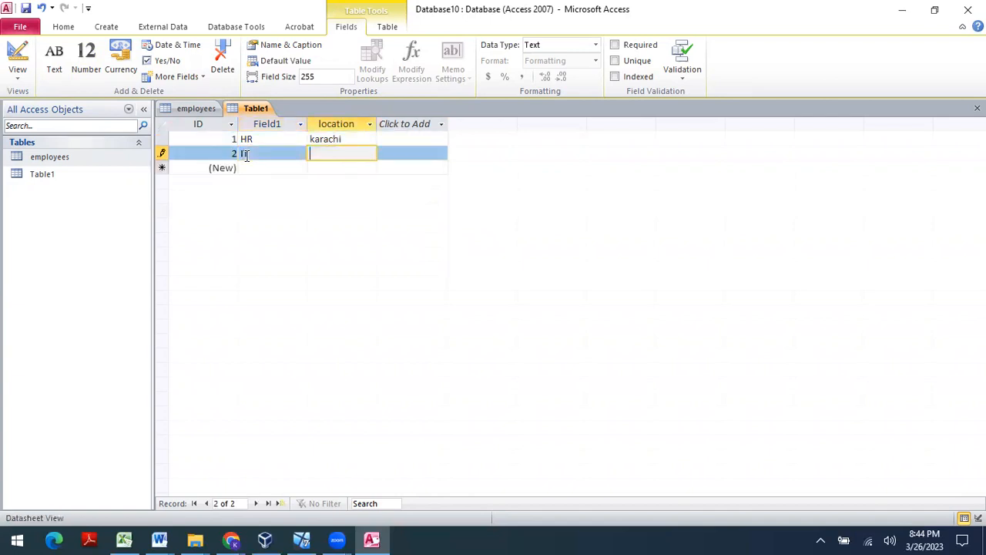
text(hyd)
key(Tab)
key(Tab)
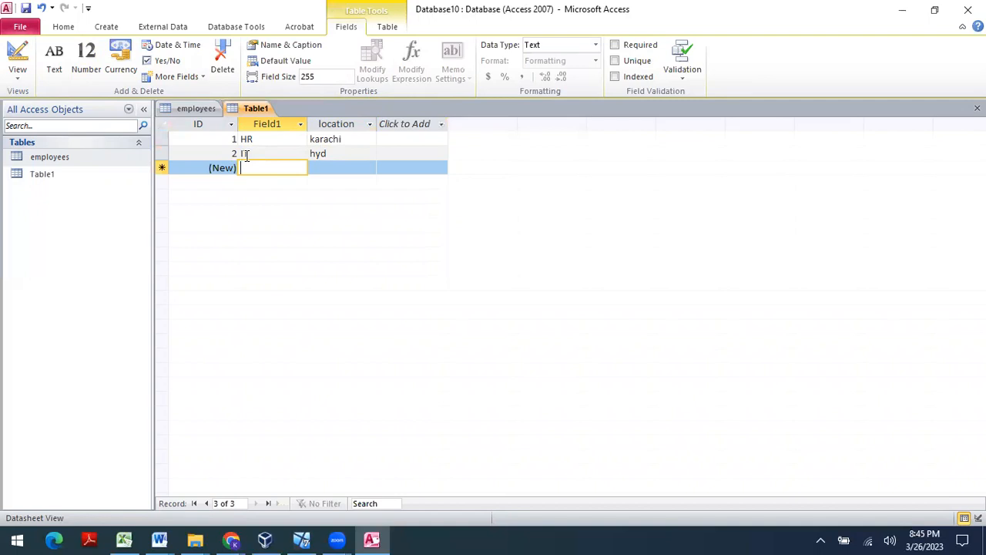
Save the new table under the name departments.
right_click(243, 112)
click(218, 122)
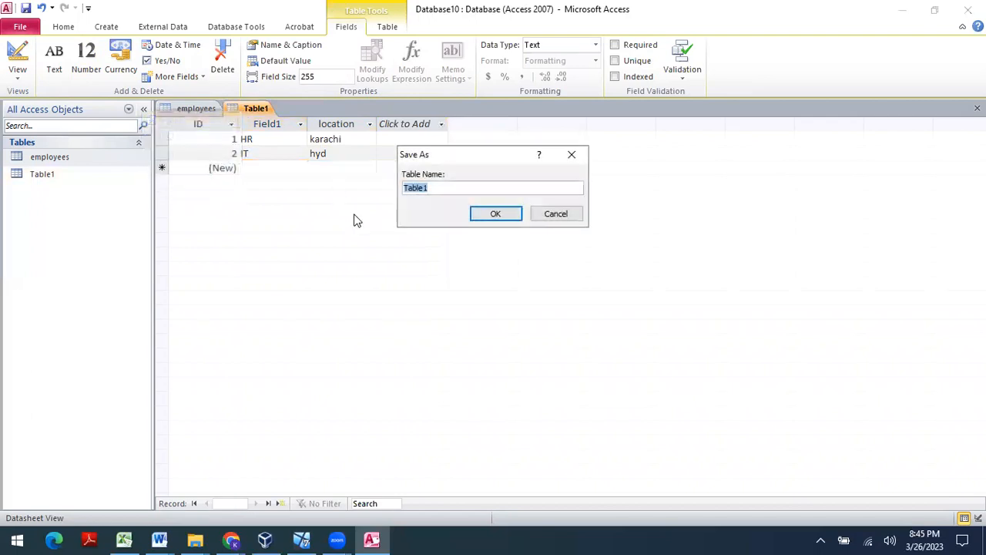
text(departments)
click(496, 215)
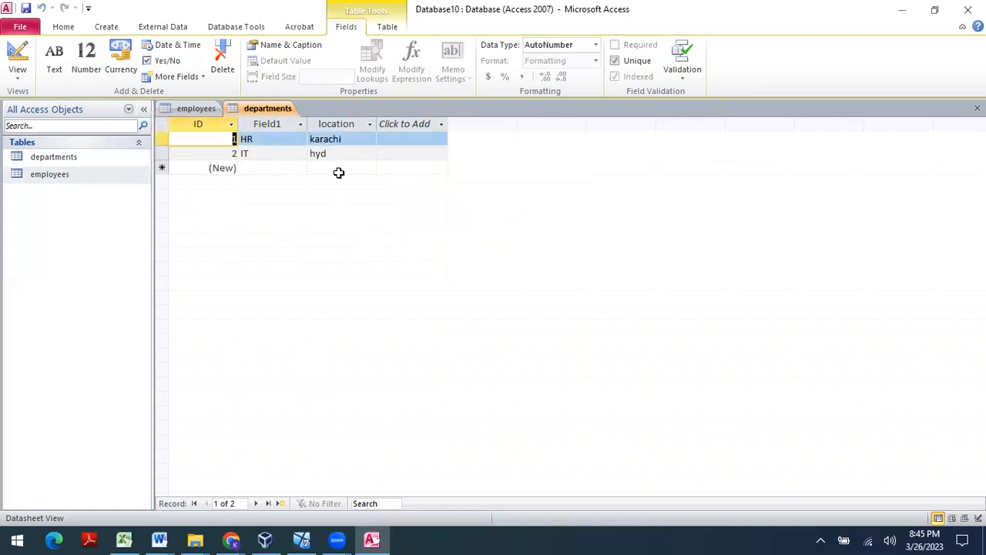
Open the departments table in Design View and rename its ID field to dept_id.
right_click(59, 158)
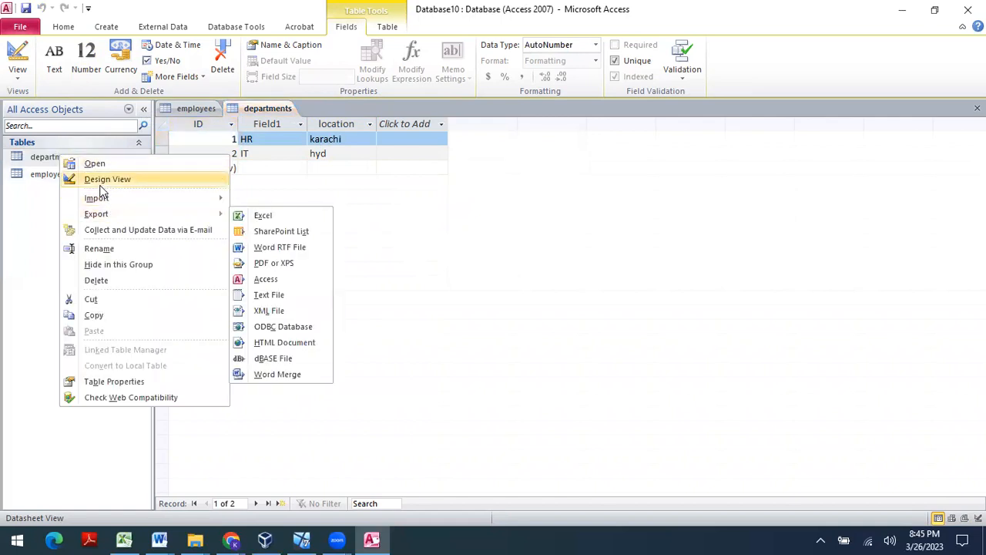
click(123, 181)
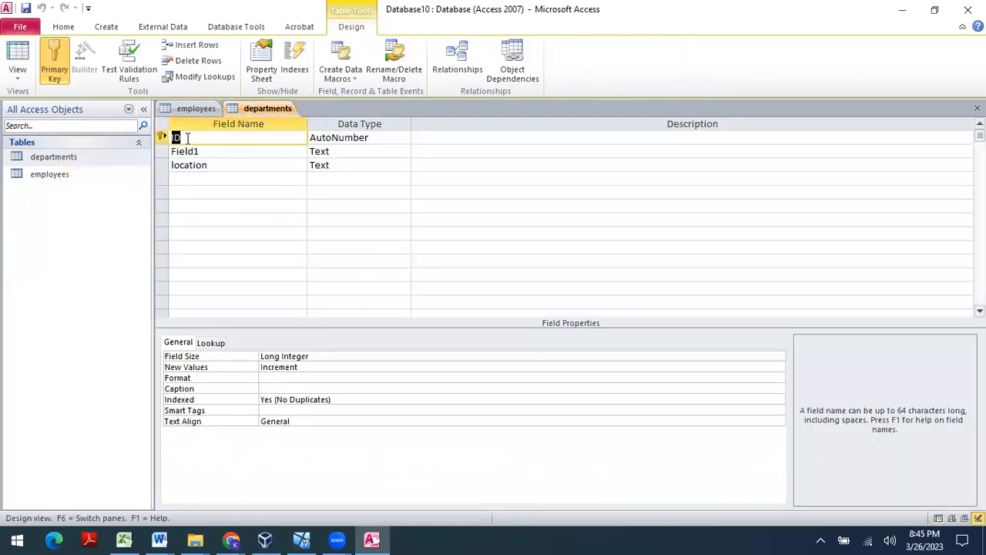
text(dept_id)
key(Tab)
key(Tab)
key(Tab)
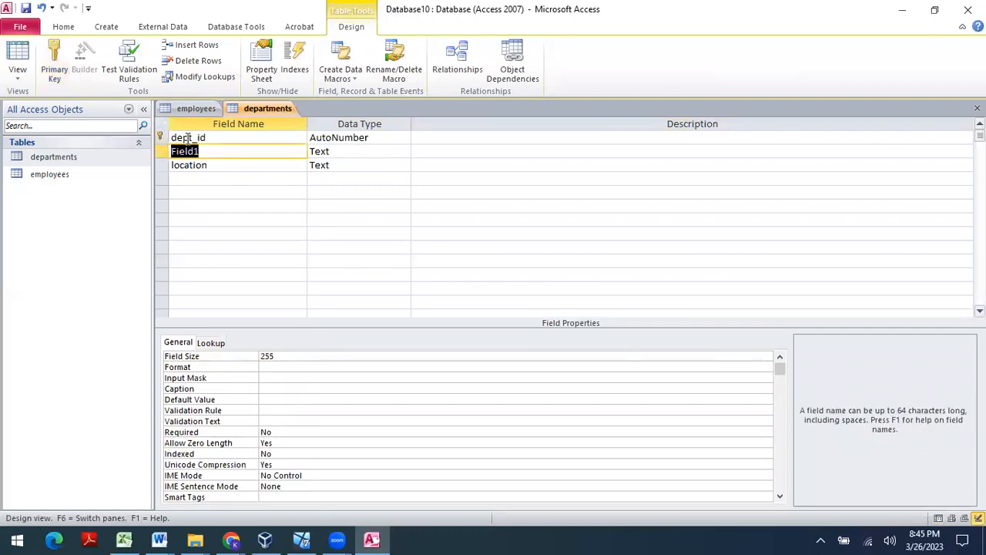
Rename Field1 to dept_name in the departments table, keeping the Text data types of both remaining fields.
text(dept_name)
key(Tab)
key(Tab)
key(Tab)
key(Tab)
key(Tab)
key(Tab)
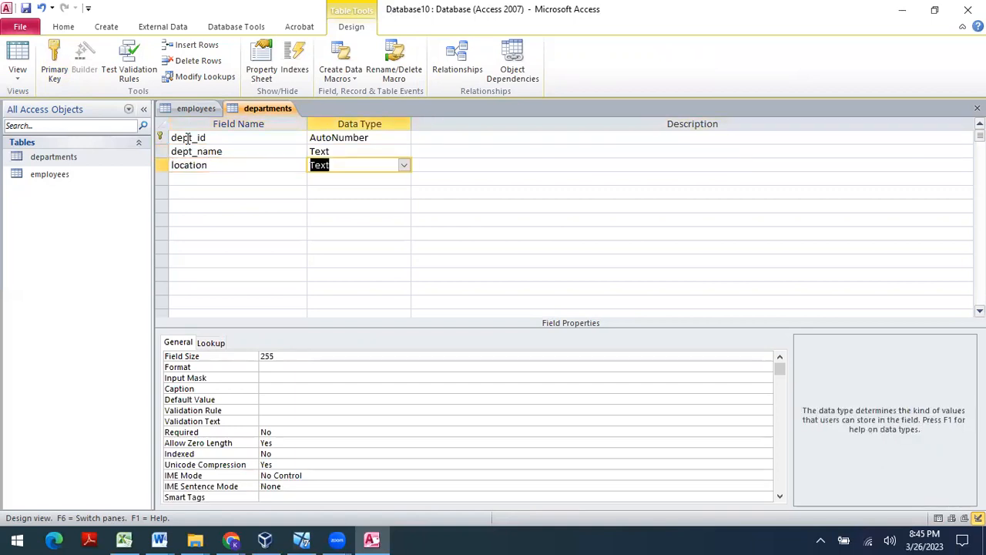
Switch to the open design of the employees table.
click(56, 173)
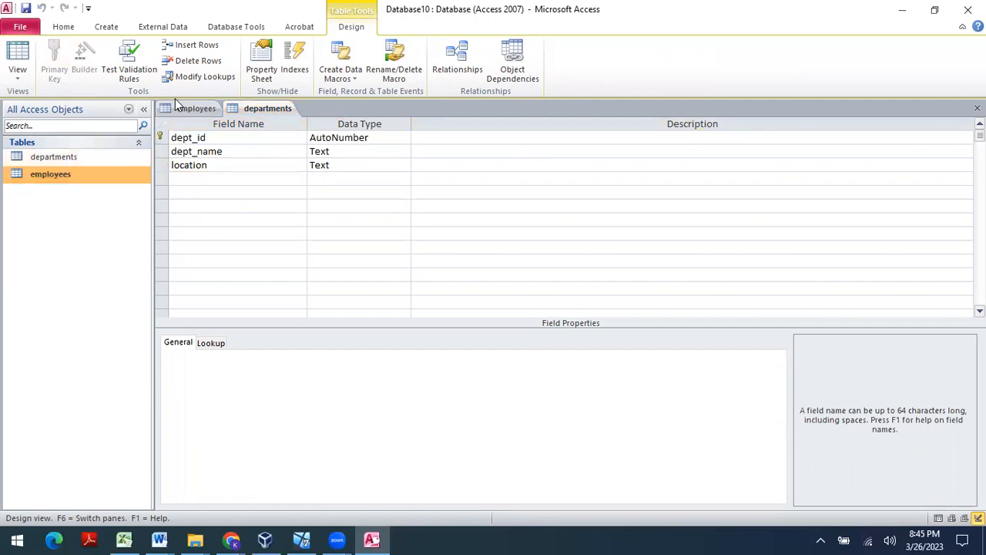
click(193, 110)
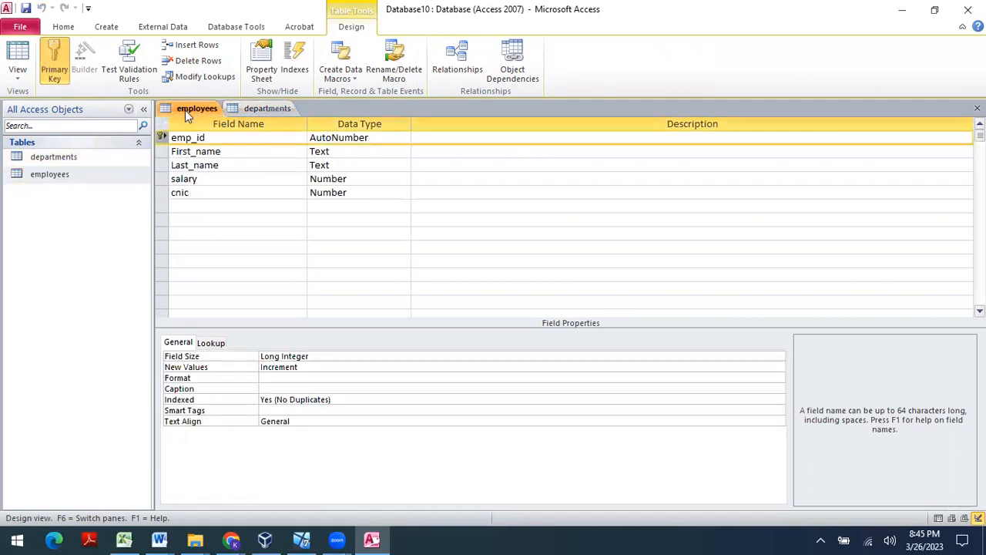
Open the employees table's records and add a Number field named dept_id after cnic.
double_click(36, 176)
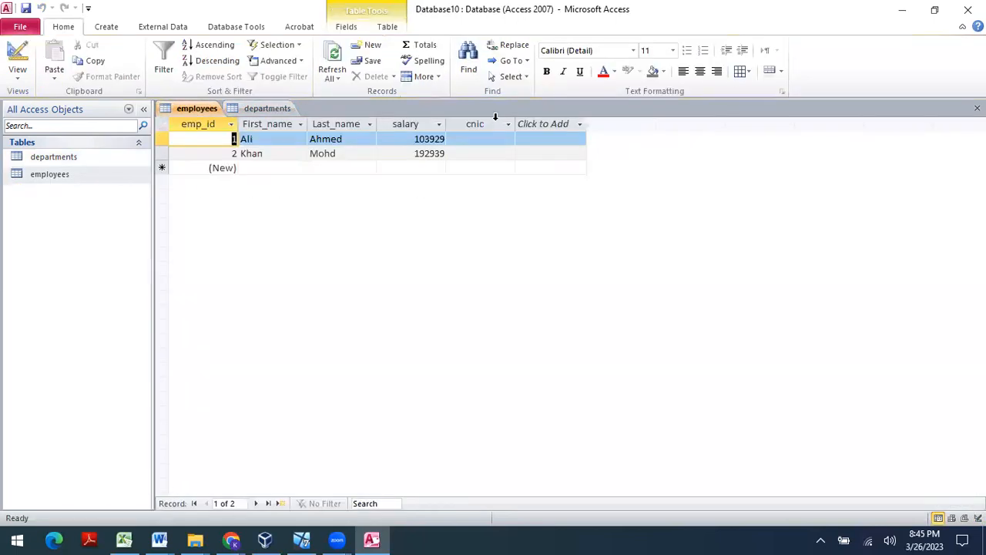
click(547, 131)
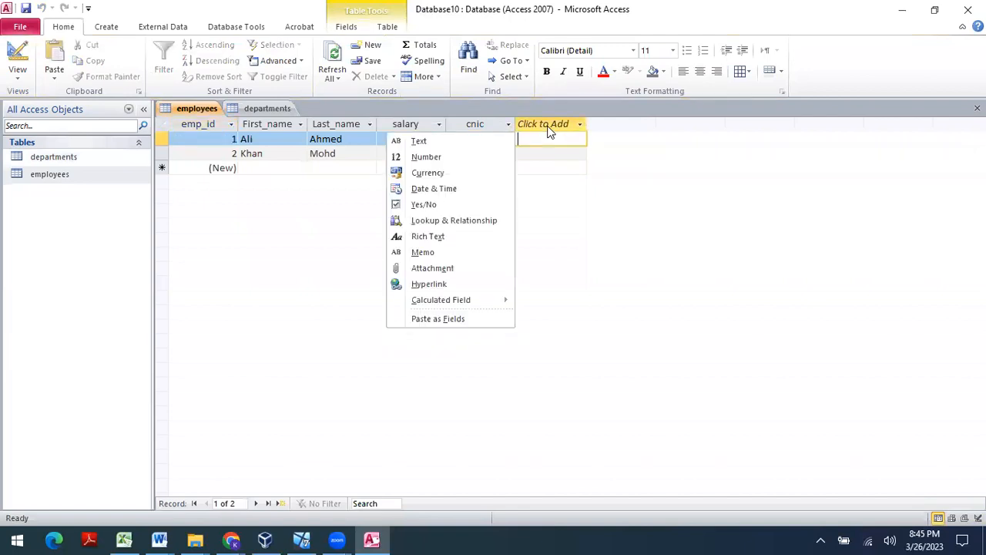
click(454, 157)
text(dept_id)
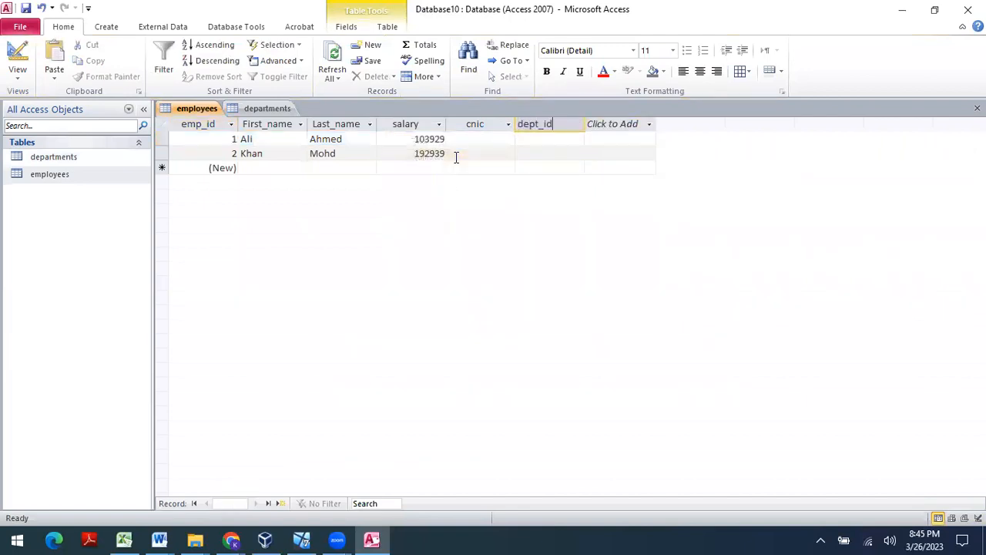
key(Return)
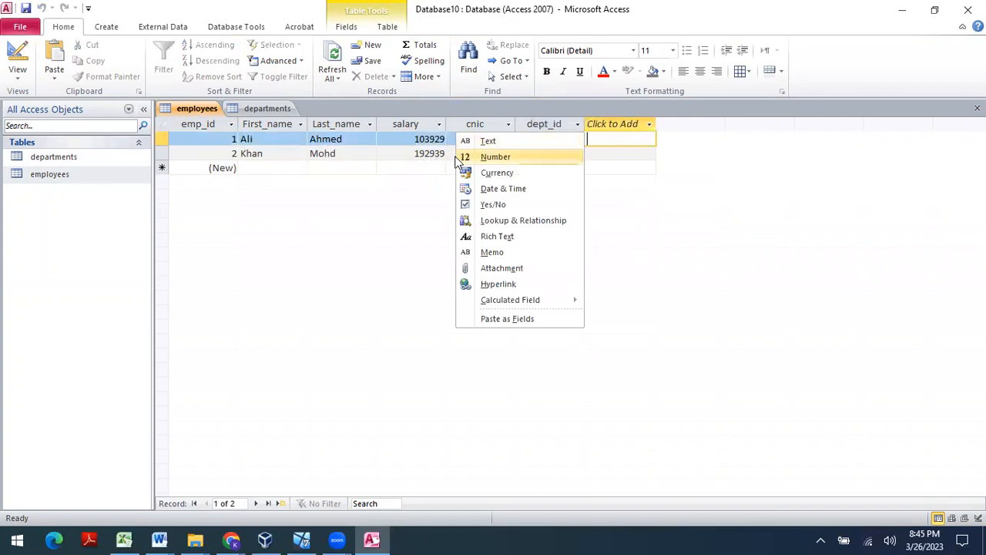
click(677, 222)
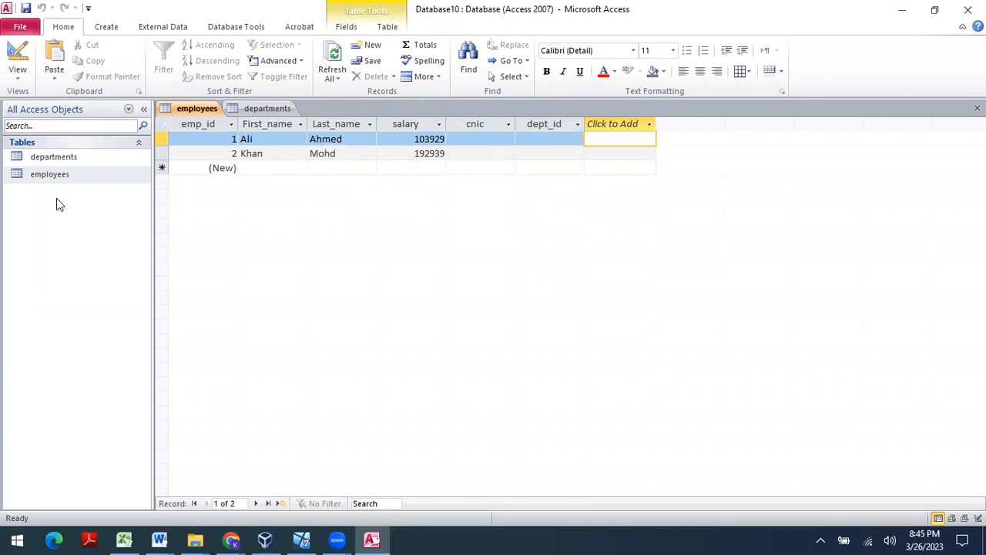
Open the departments table's records, saving its pending design changes, and go to the dept_name cell of the new record row.
click(74, 162)
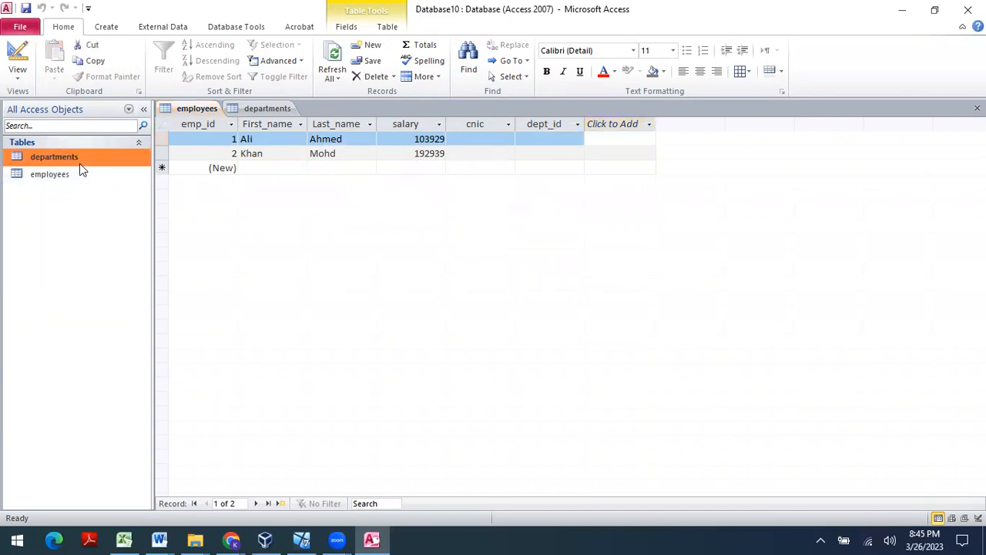
click(75, 163)
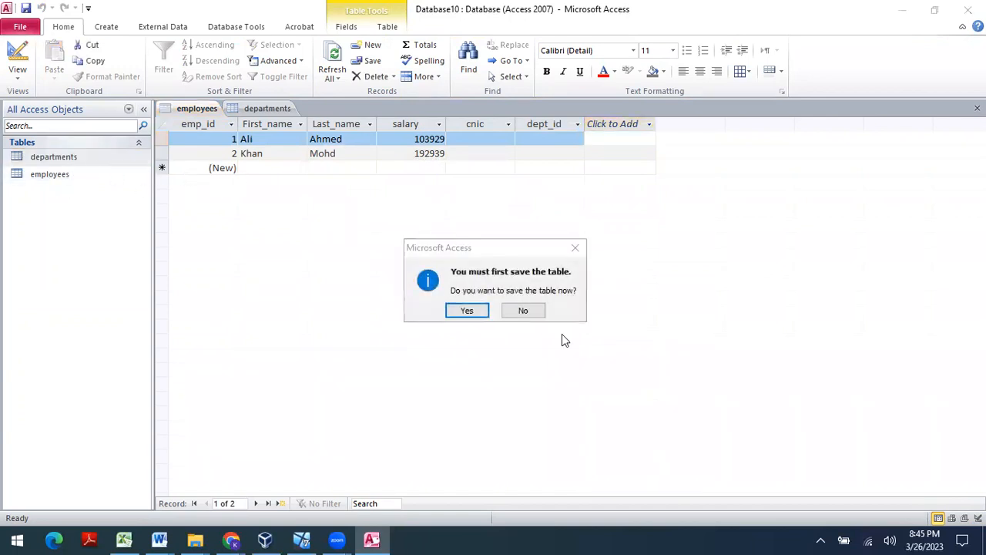
click(467, 309)
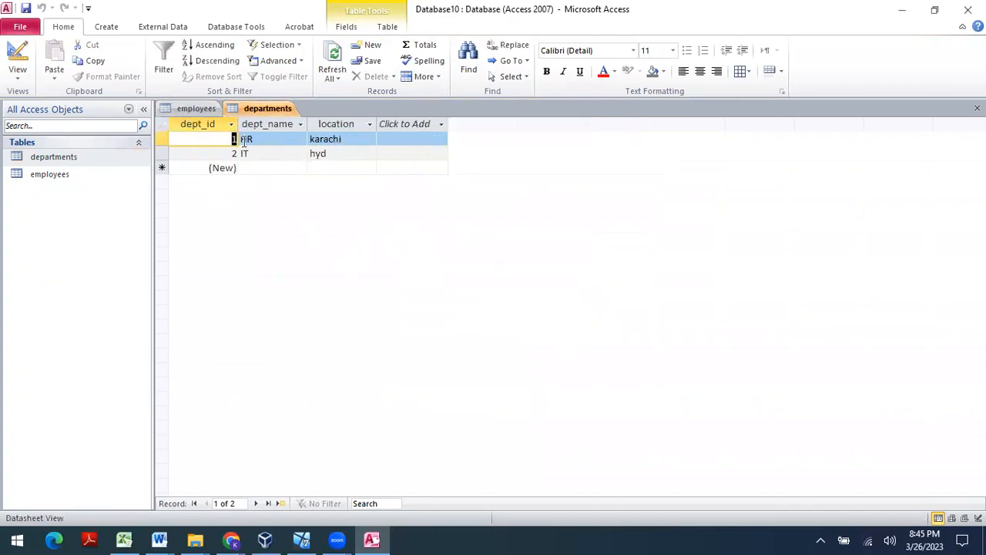
click(270, 158)
click(270, 168)
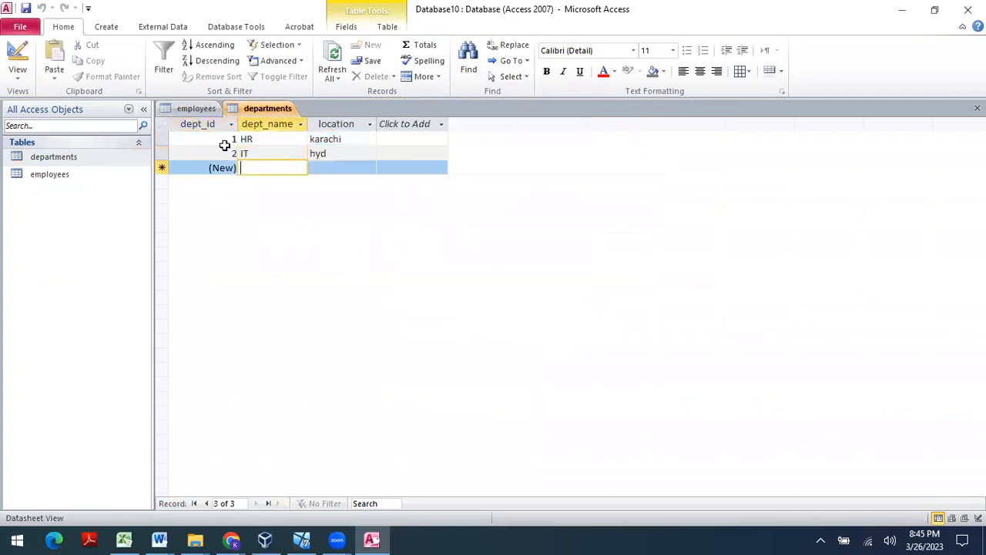
Close the open employees and departments tables.
right_click(264, 108)
click(229, 113)
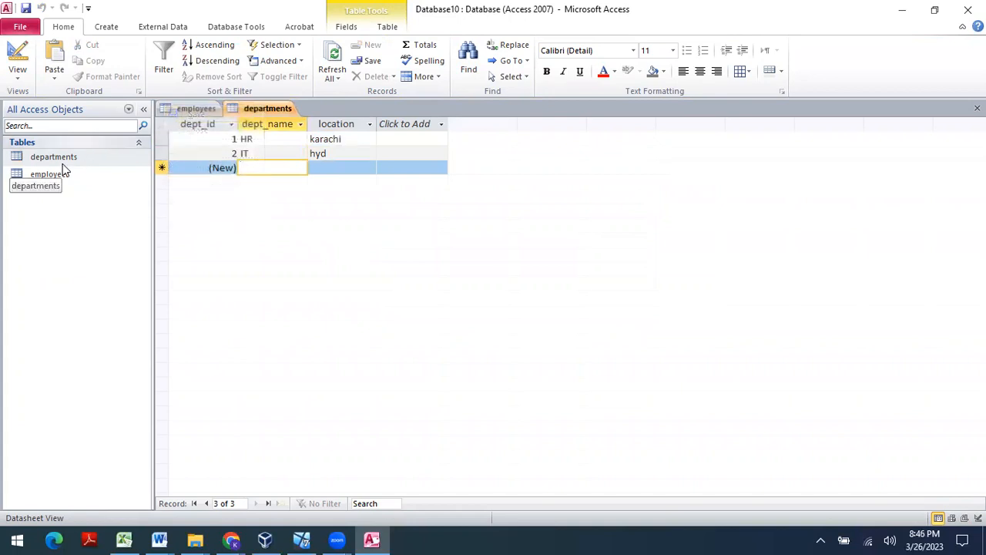
click(197, 107)
right_click(198, 106)
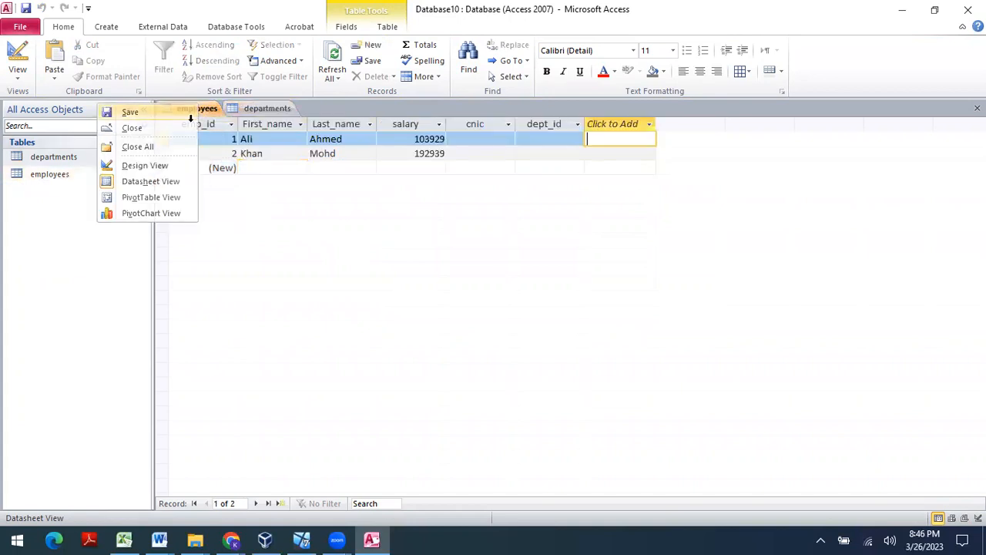
click(206, 110)
right_click(207, 109)
click(162, 135)
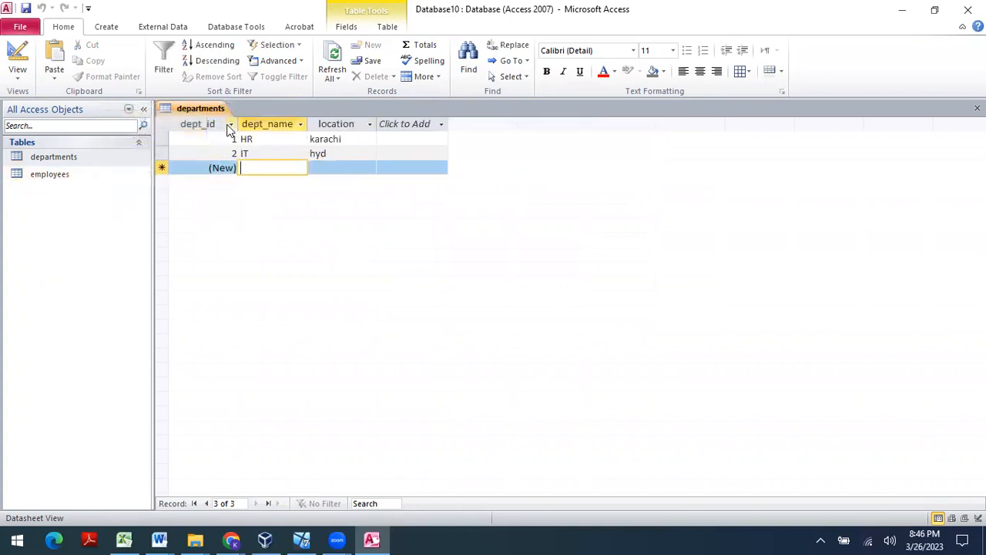
right_click(209, 109)
click(173, 142)
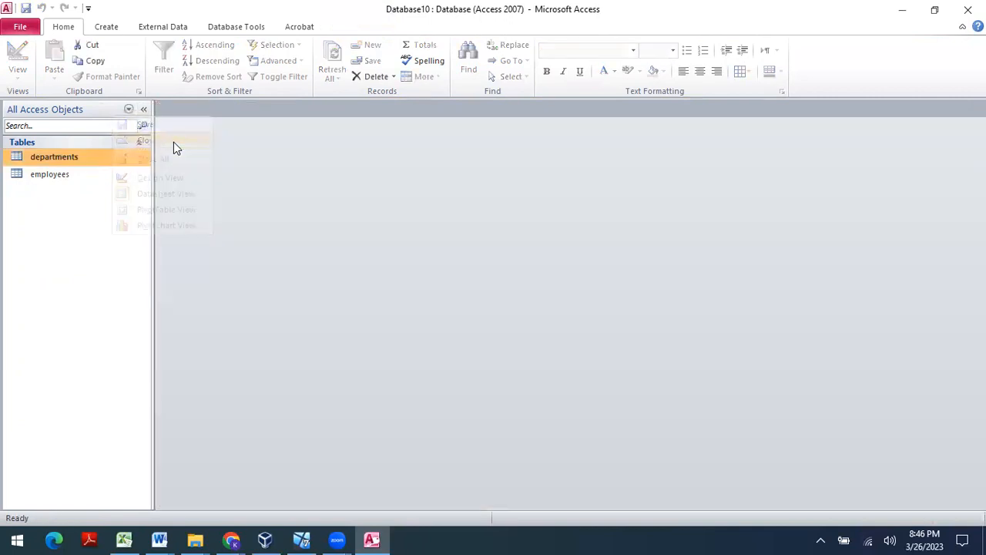
Open the database's Relationships layout and add the departments and employees tables to it.
click(103, 31)
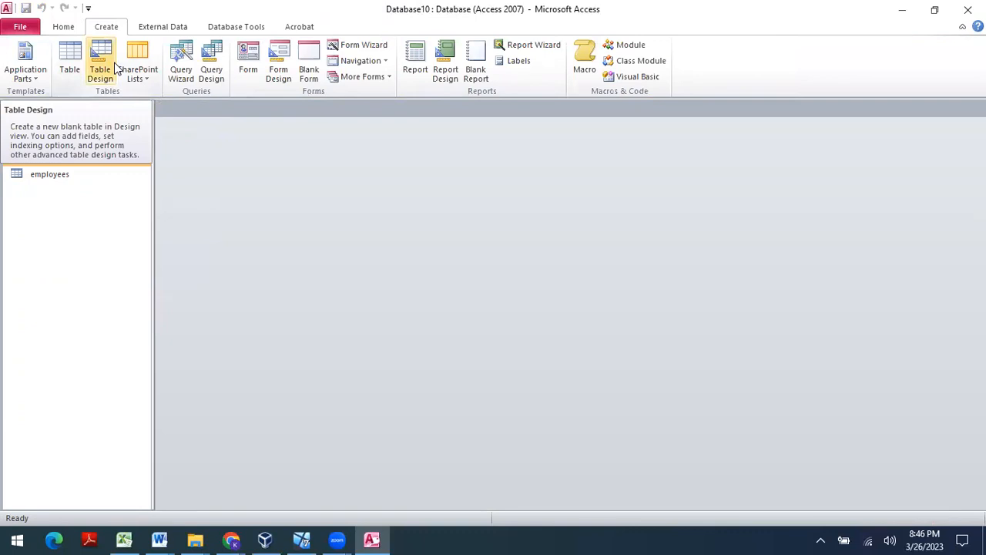
click(226, 34)
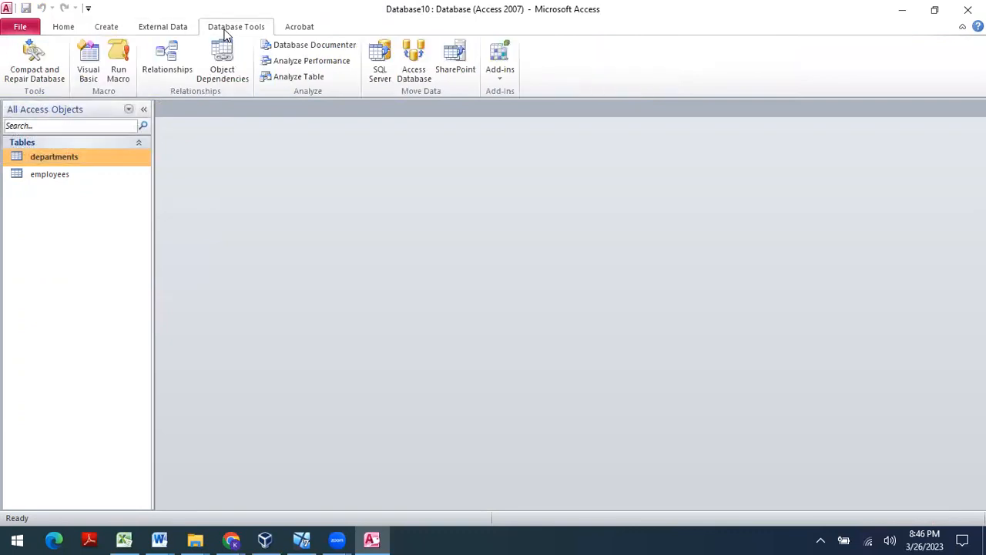
click(167, 62)
double_click(422, 152)
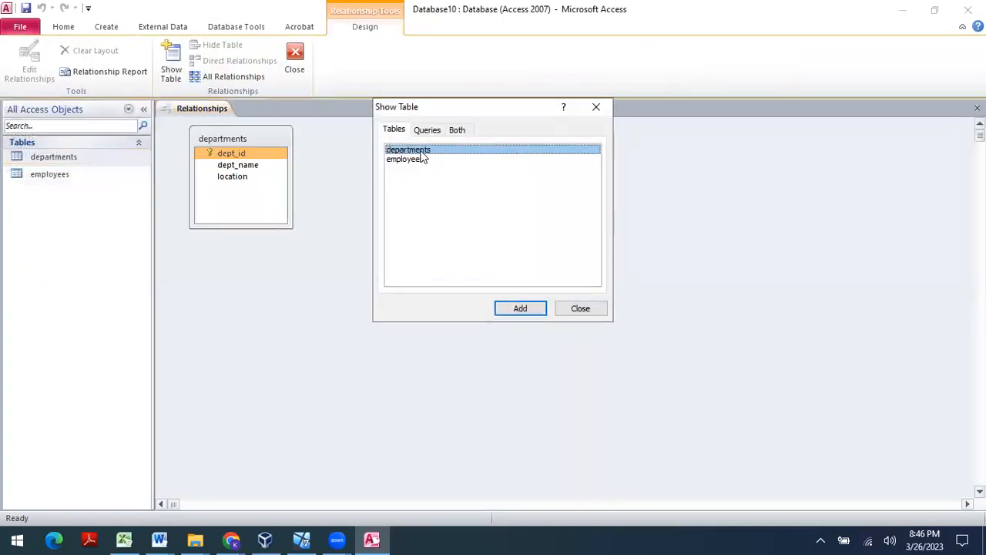
double_click(421, 159)
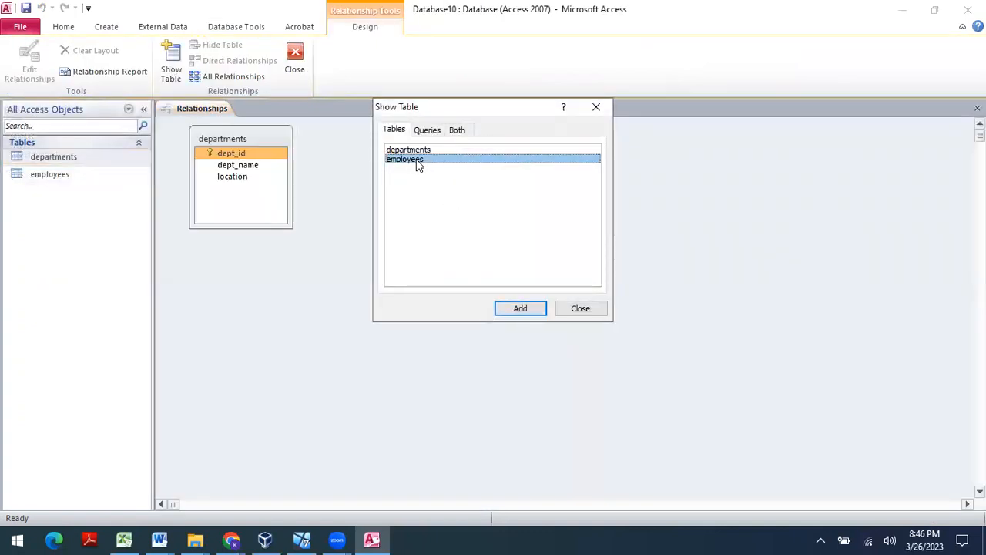
click(580, 308)
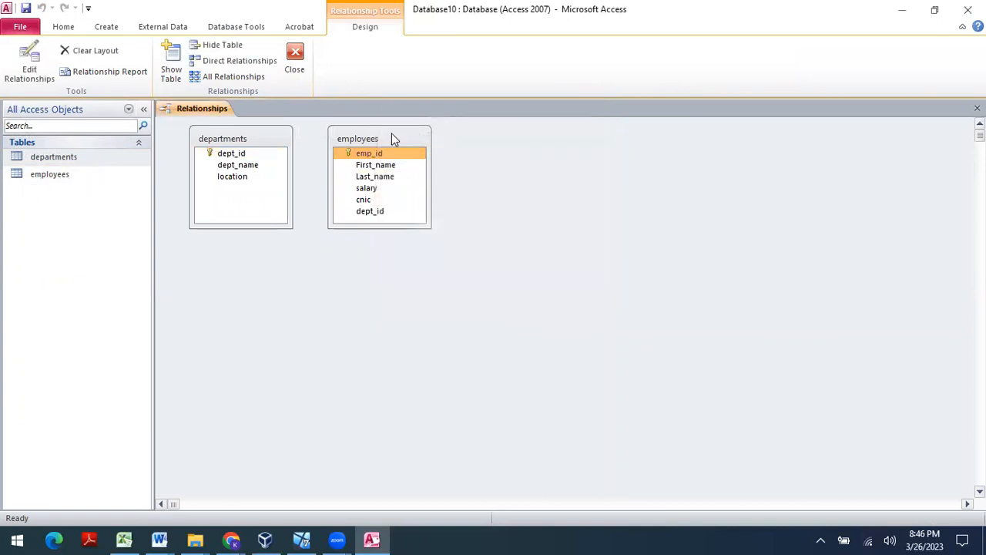
Rearrange the relationship layout with departments near the middle and employees spaced well apart to its right.
drag(391, 135, 624, 197)
click(277, 142)
drag(278, 142, 425, 198)
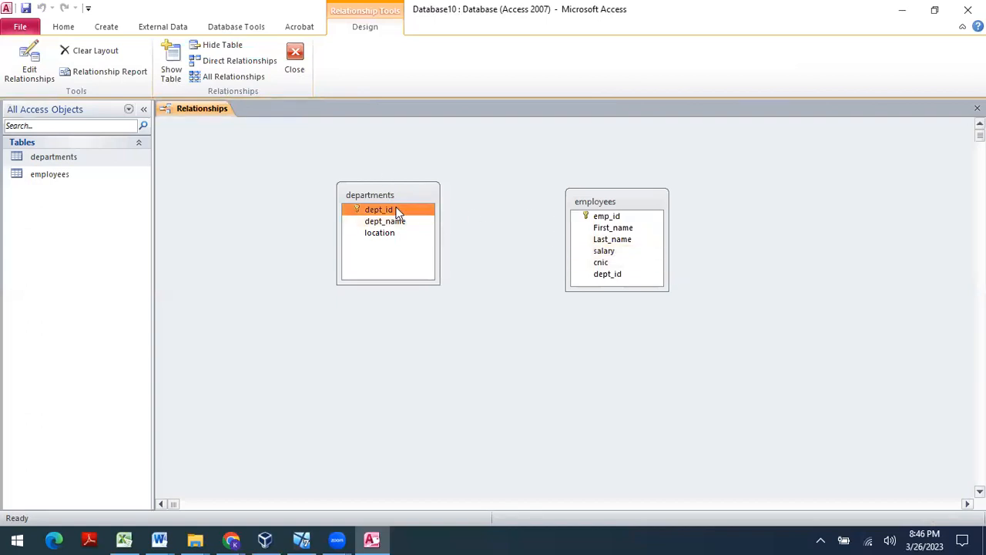
Relate departments to employees through dept_id, enforcing referential integrity with cascading updates and cascading deletes.
drag(377, 211, 602, 280)
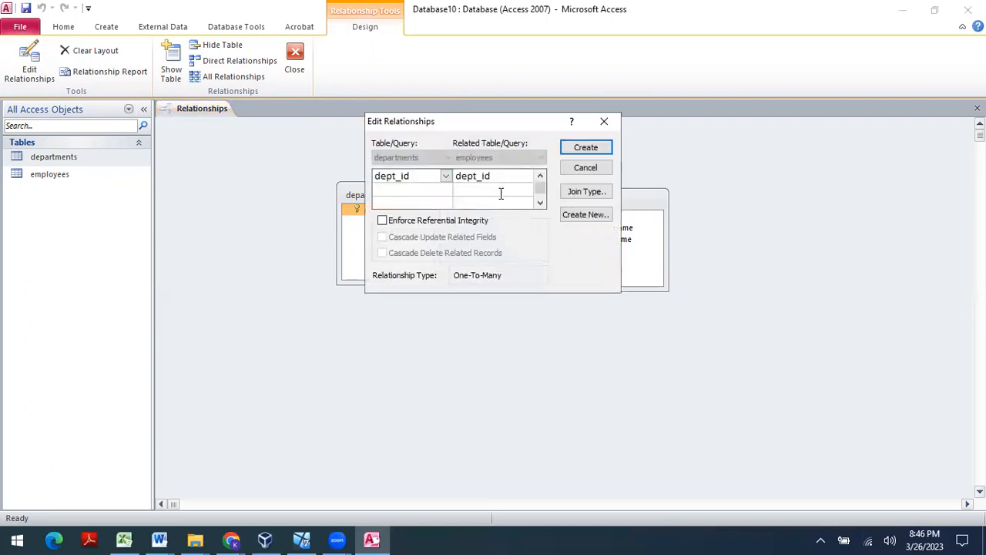
click(382, 221)
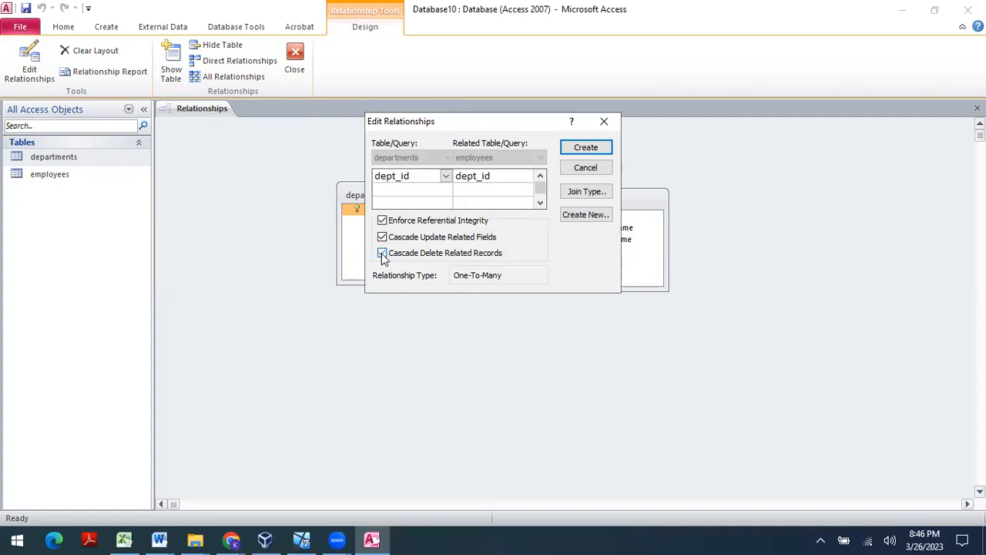
click(383, 254)
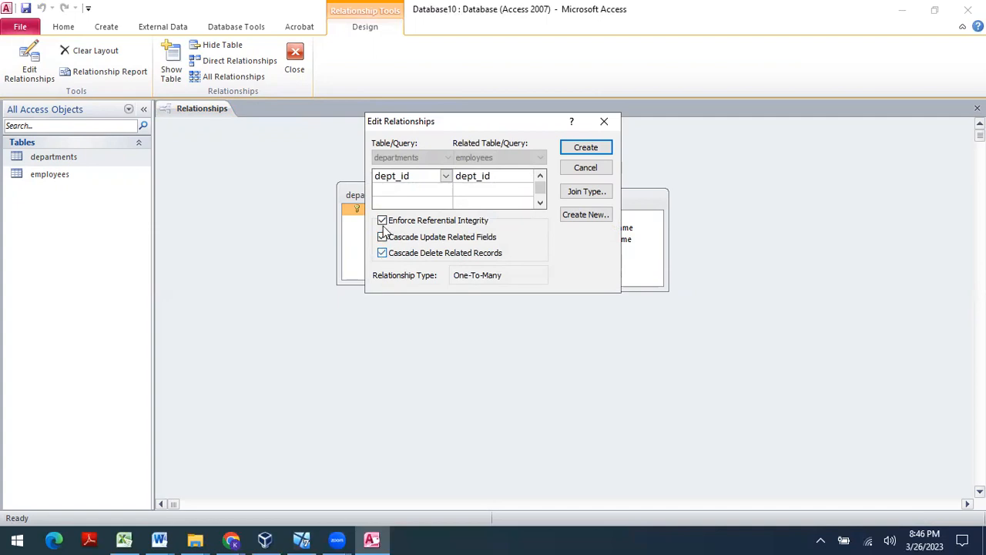
click(582, 148)
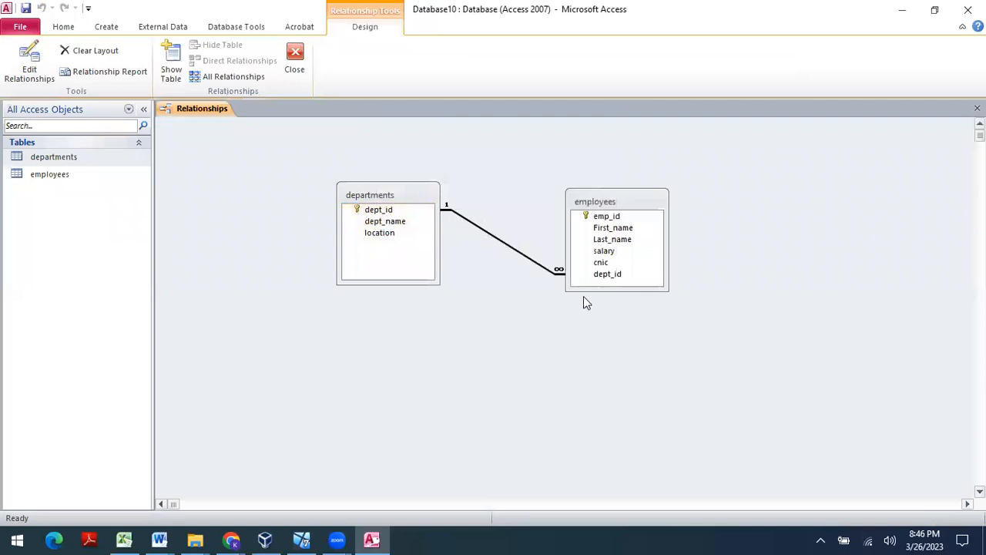
click(606, 278)
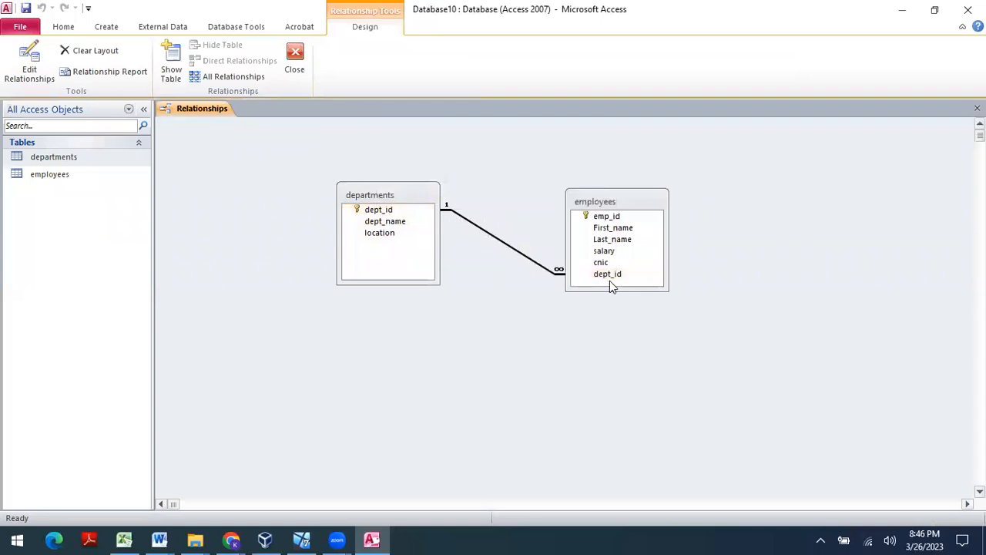
click(557, 273)
Open the departments and employees tables and set dept_id to 2 for the first two employee records.
click(57, 161)
double_click(56, 161)
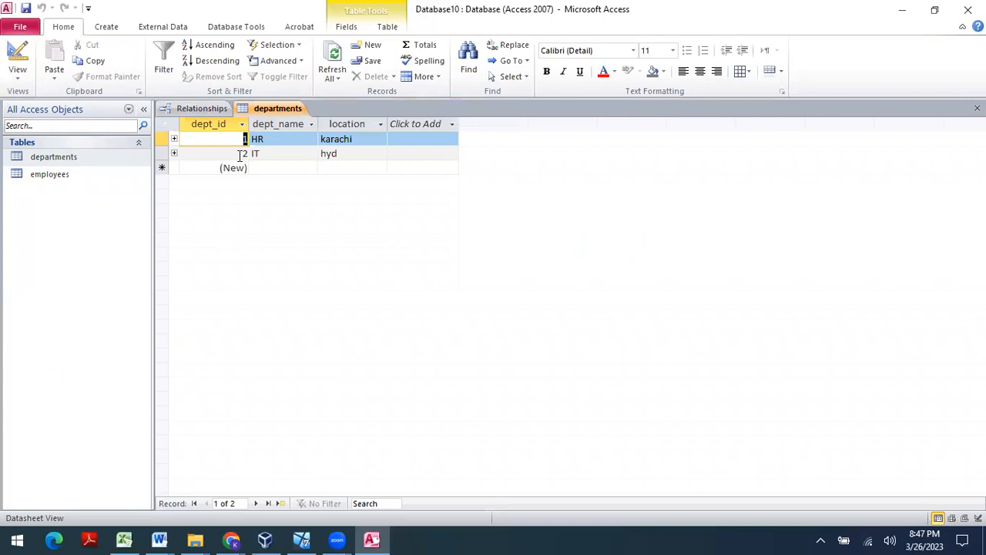
double_click(51, 174)
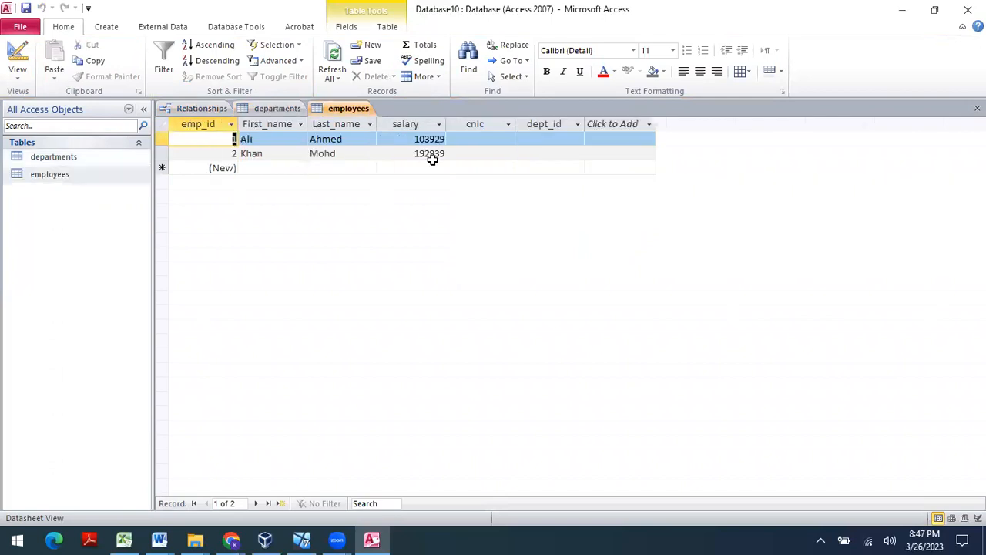
click(540, 135)
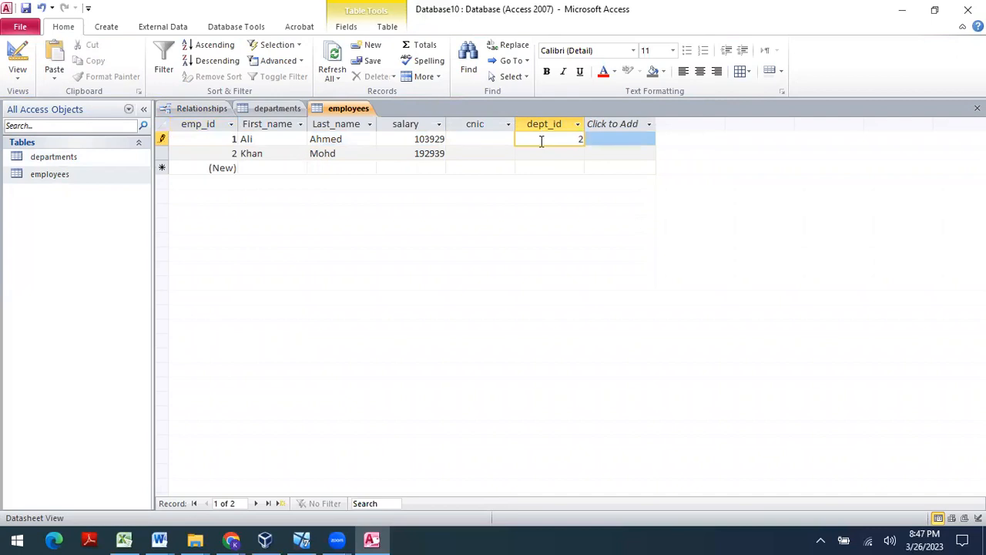
click(550, 153)
text(2)
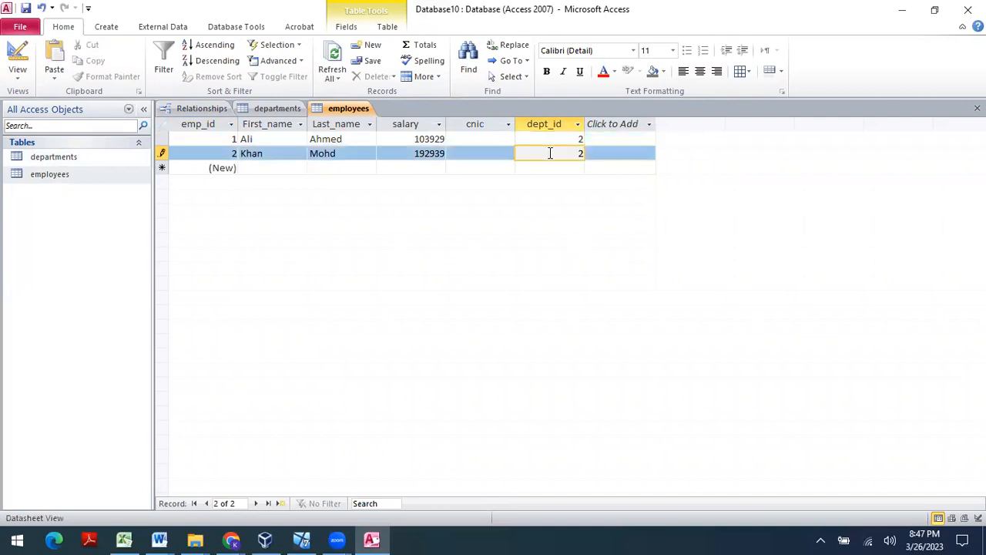
key(Tab)
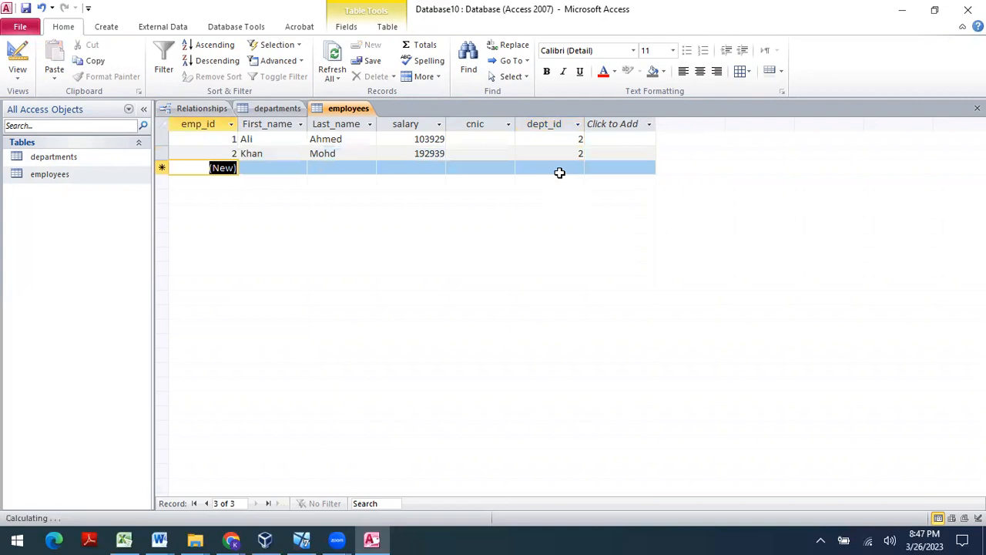
Try to add a third employee record with a first and last name, salary 2929, a cnic number and dept_id 3.
click(267, 171)
text(Zia)
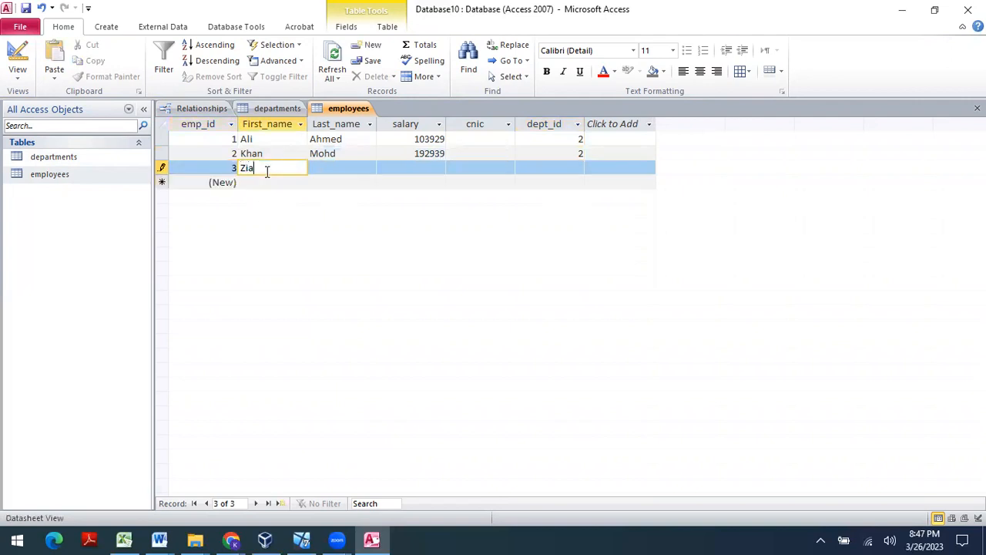
key(Tab)
text(A)
key(BackSpace)
text(Ahmed)
key(Tab)
text(2929)
key(Tab)
text(293999)
key(Tab)
text(3)
key(Tab)
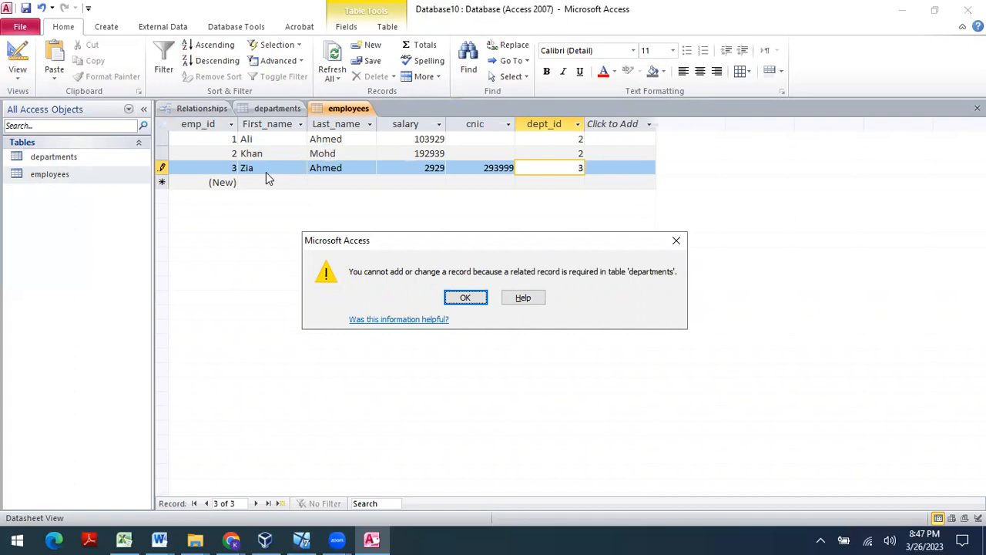
Dismiss the message, set the third employee's dept_id to 1 and save the record.
key(Return)
text(1)
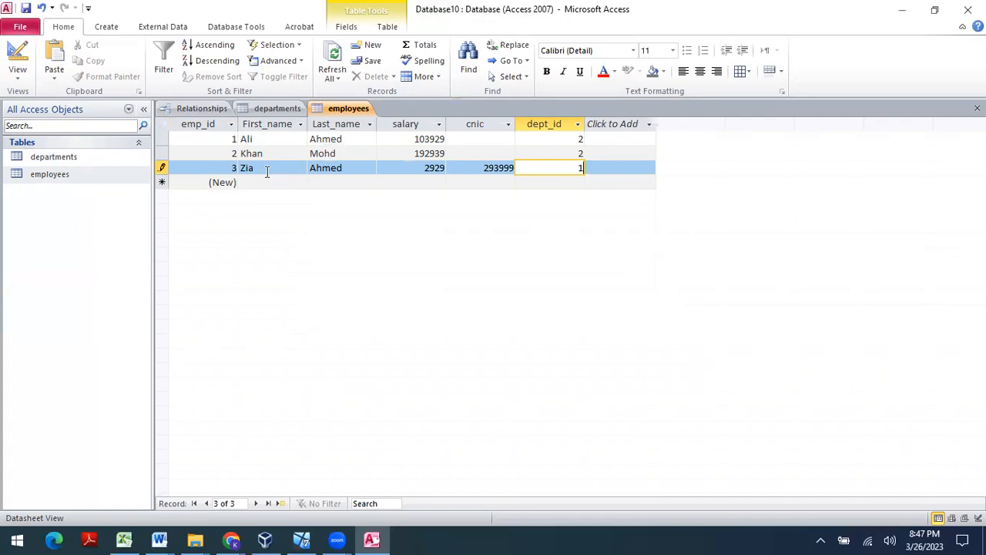
key(Return)
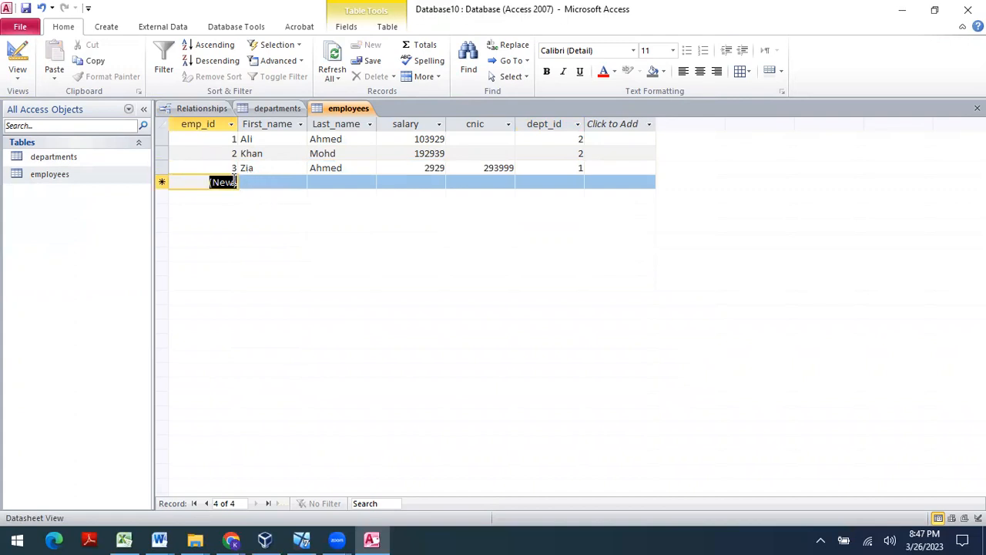
click(106, 157)
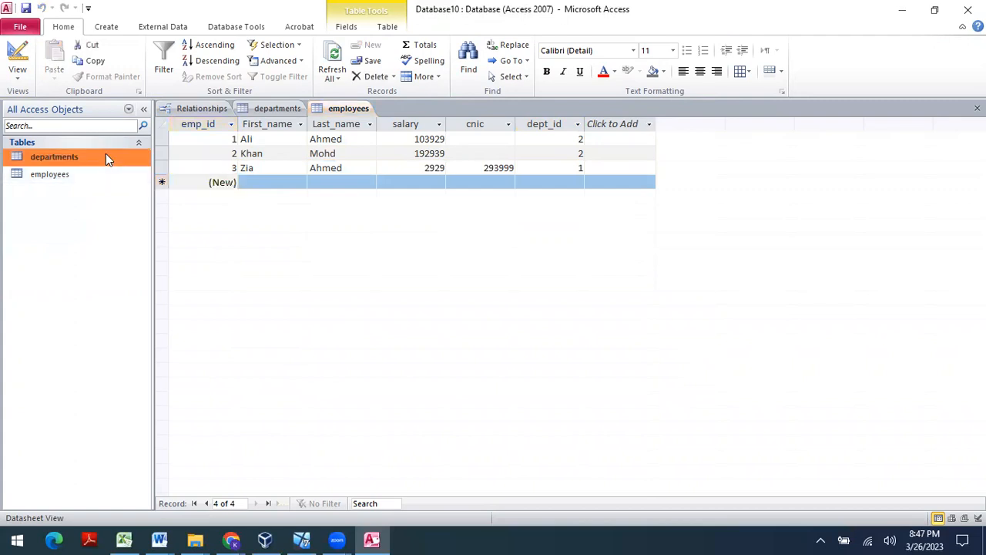
click(563, 168)
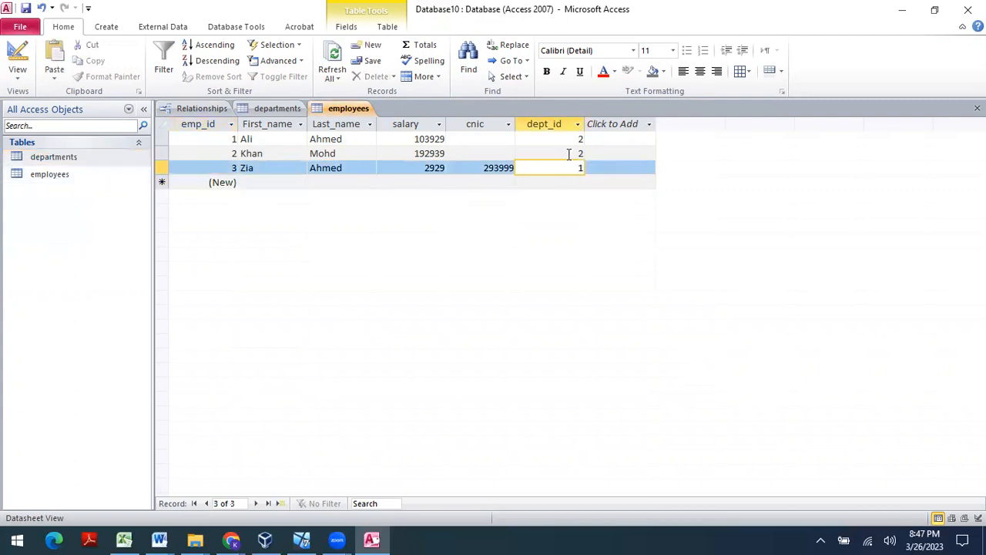
Open the departments table and try to erase the first department's dept_id value.
click(570, 153)
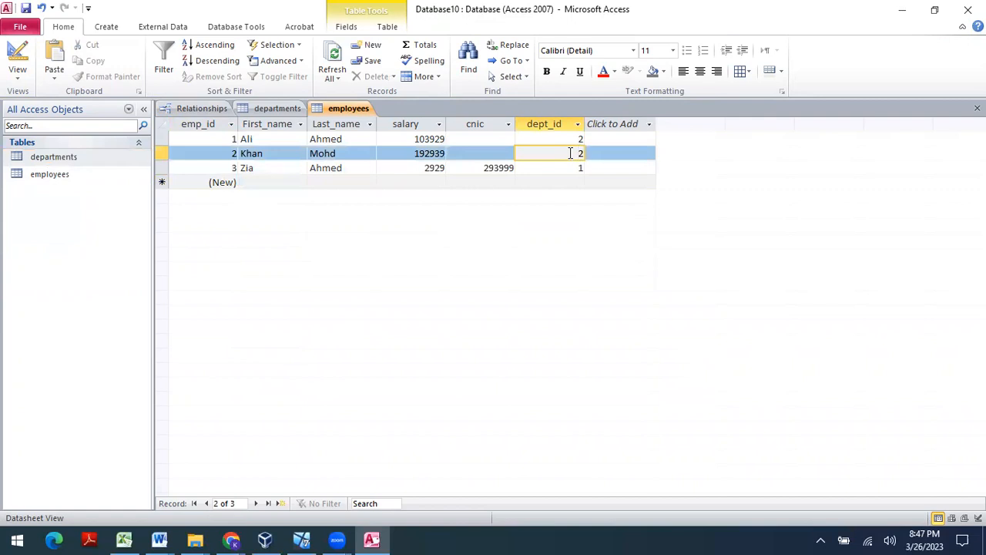
click(66, 175)
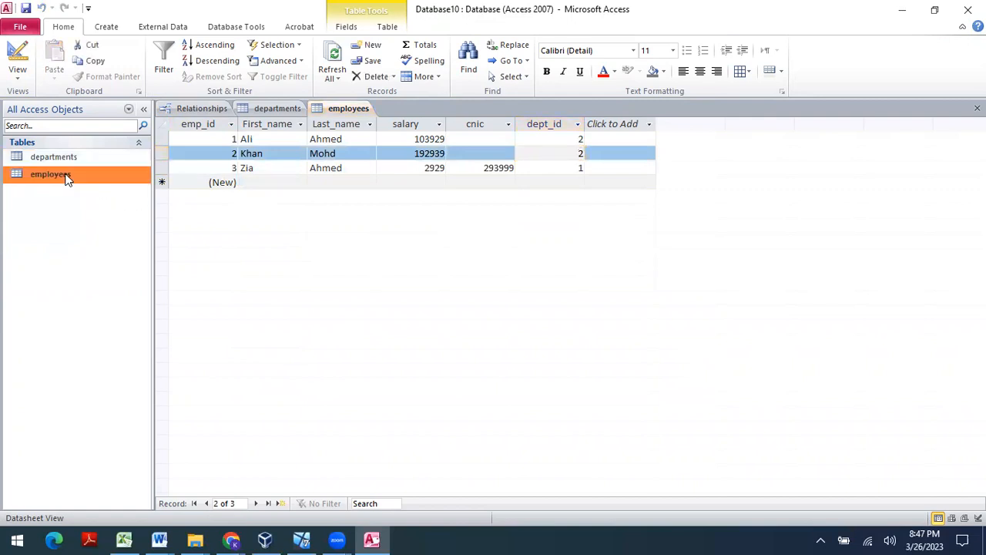
double_click(59, 154)
click(254, 141)
key(BackSpace)
key(BackSpace)
Open the departments table in Design View and try to change the dept_id data type to Number.
right_click(268, 115)
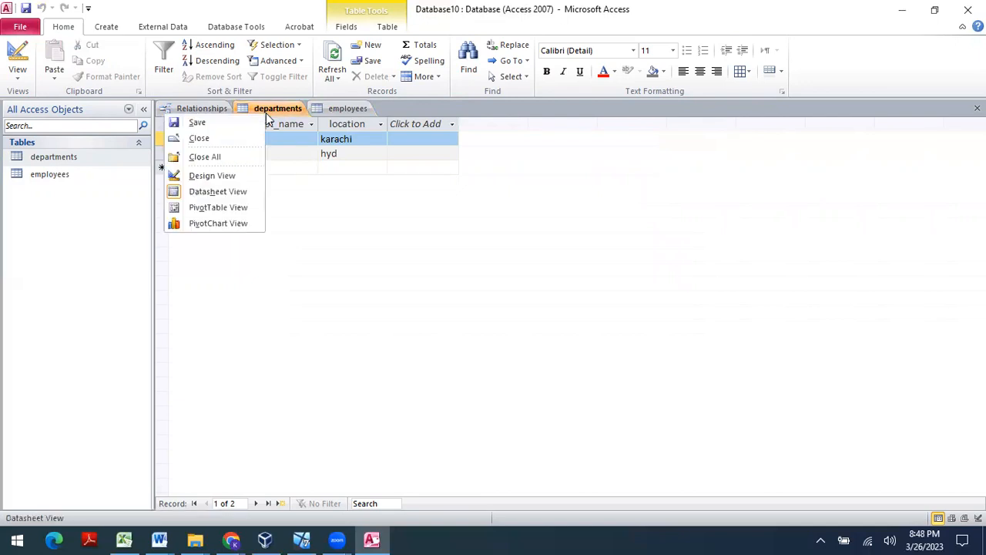
click(223, 177)
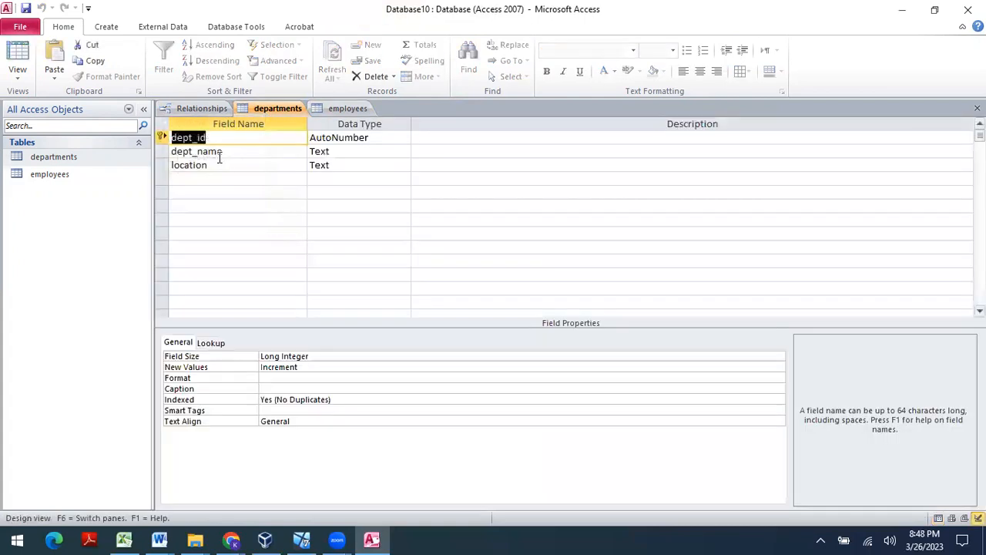
click(339, 139)
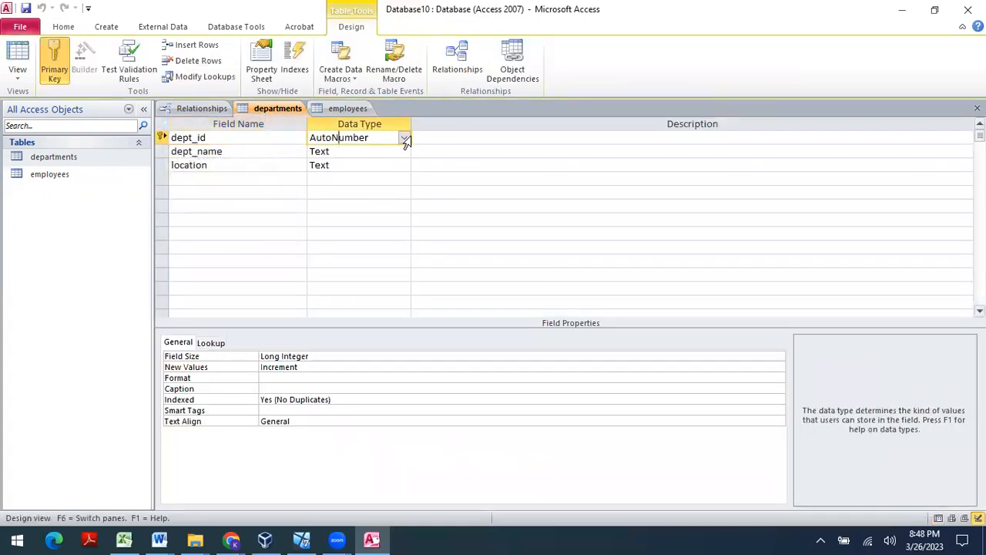
click(405, 138)
click(339, 178)
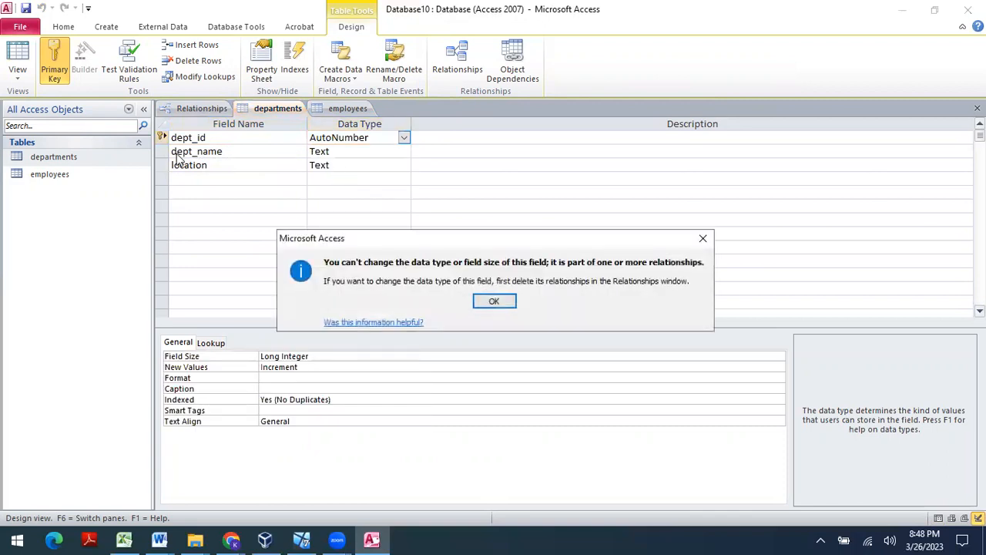
click(513, 305)
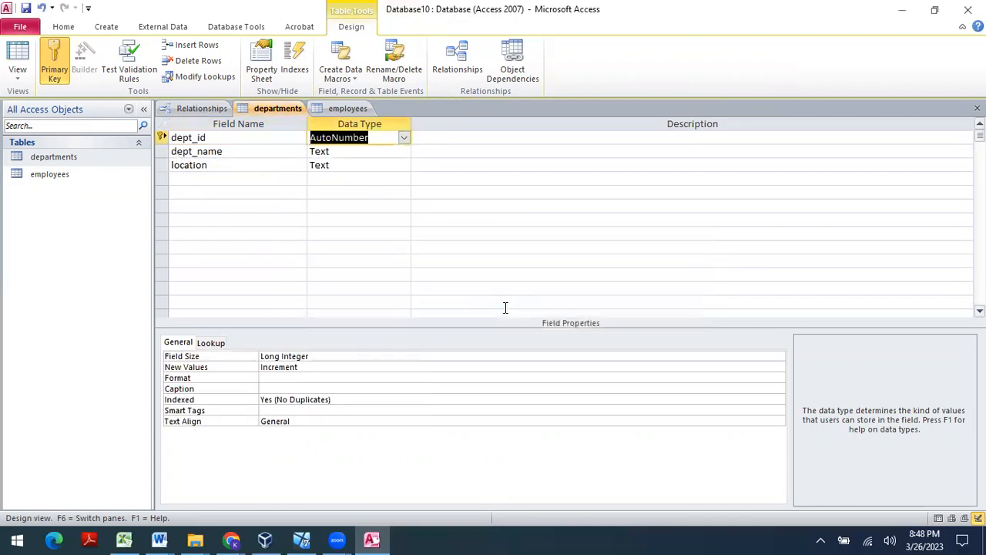
click(404, 138)
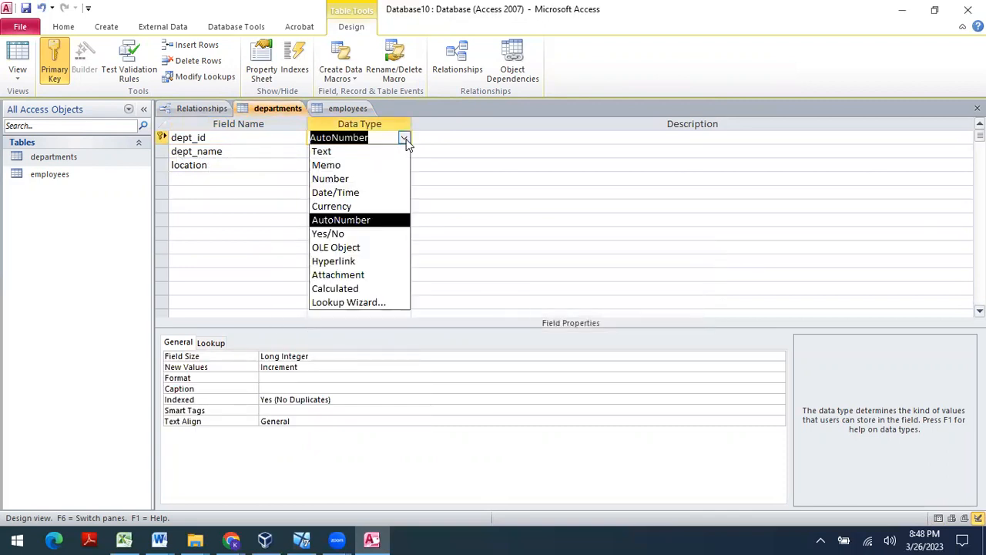
click(341, 185)
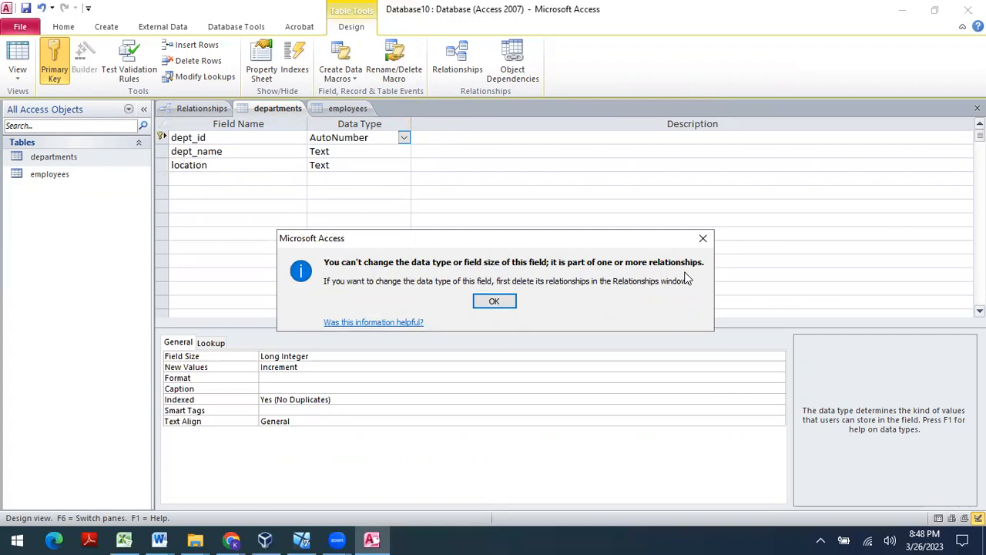
click(493, 301)
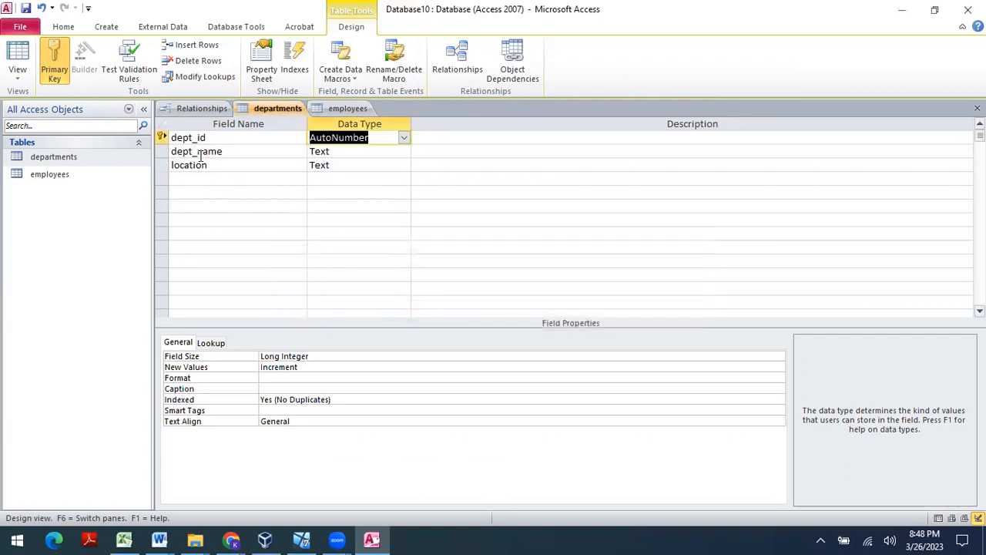
Remove the employees and departments tables from the relationships layout.
click(200, 109)
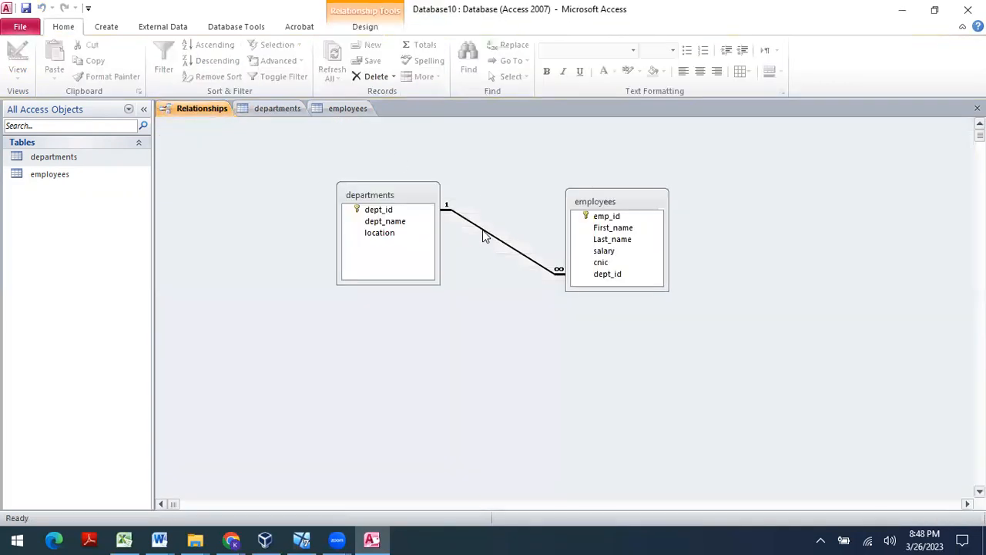
right_click(447, 211)
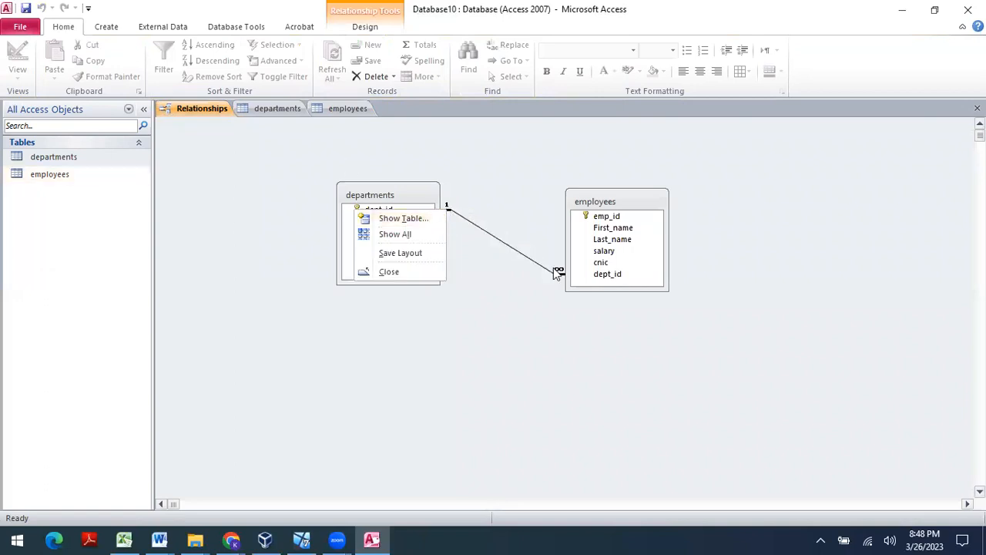
right_click(587, 277)
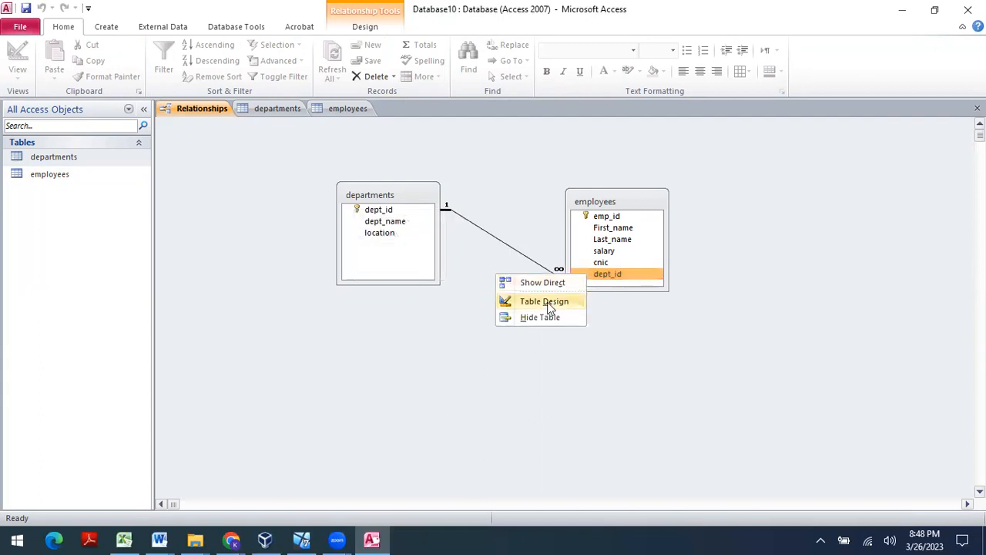
click(379, 214)
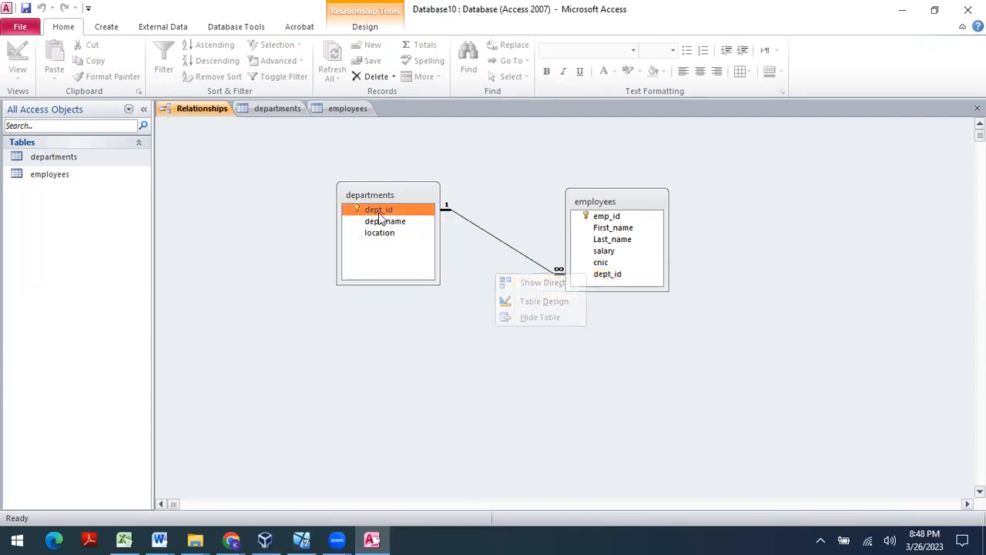
click(200, 107)
click(597, 262)
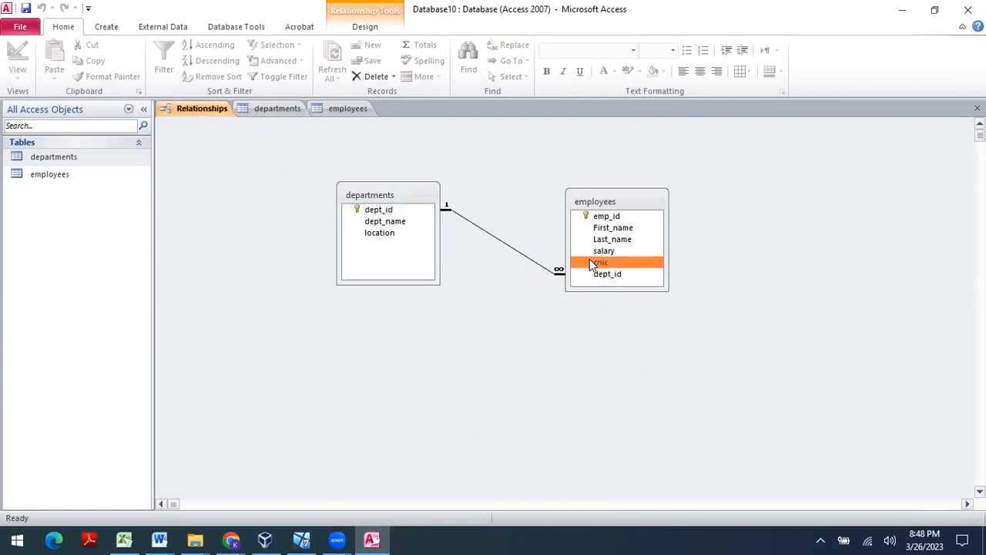
click(601, 279)
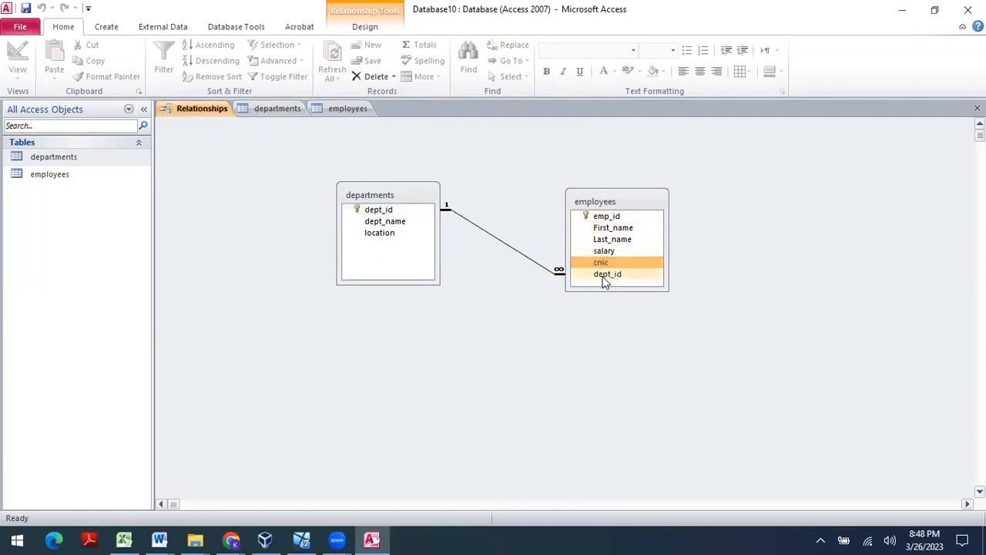
key(Delete)
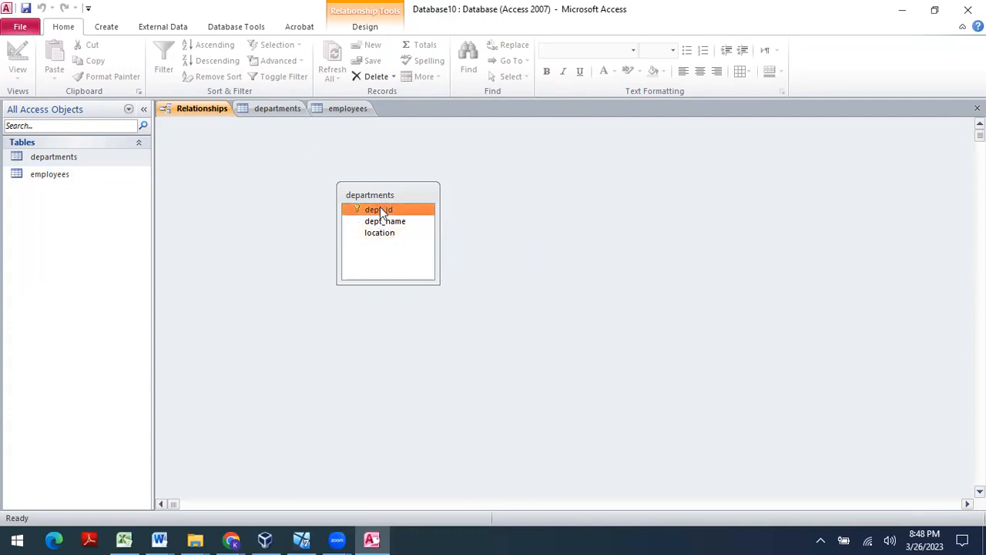
key(Delete)
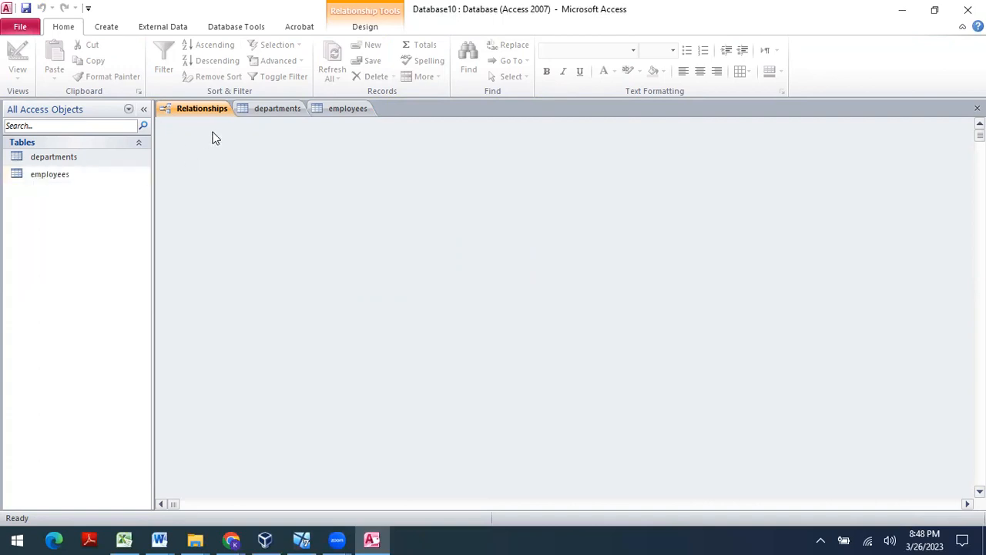
Retry changing the data type of dept_id in the departments table design and dismiss the message.
click(285, 110)
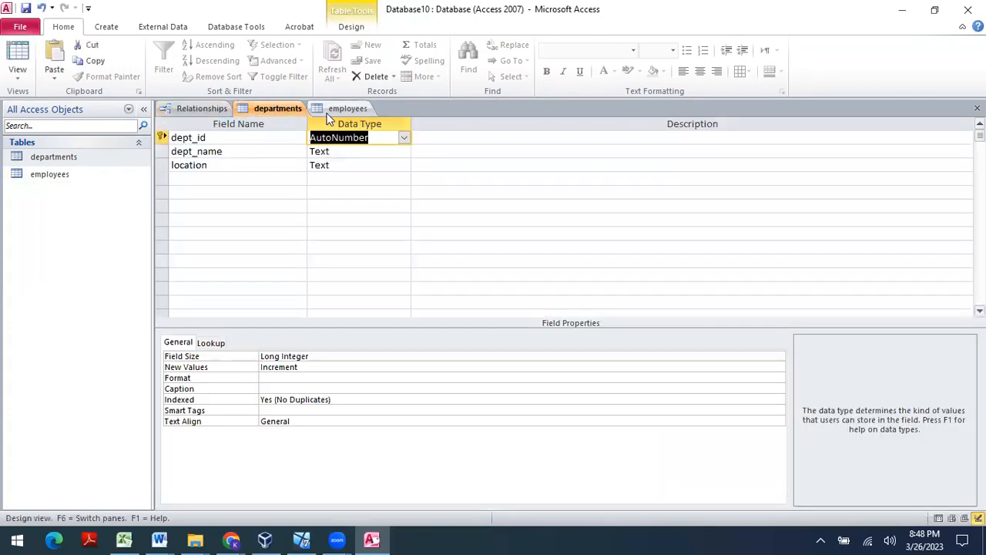
click(404, 138)
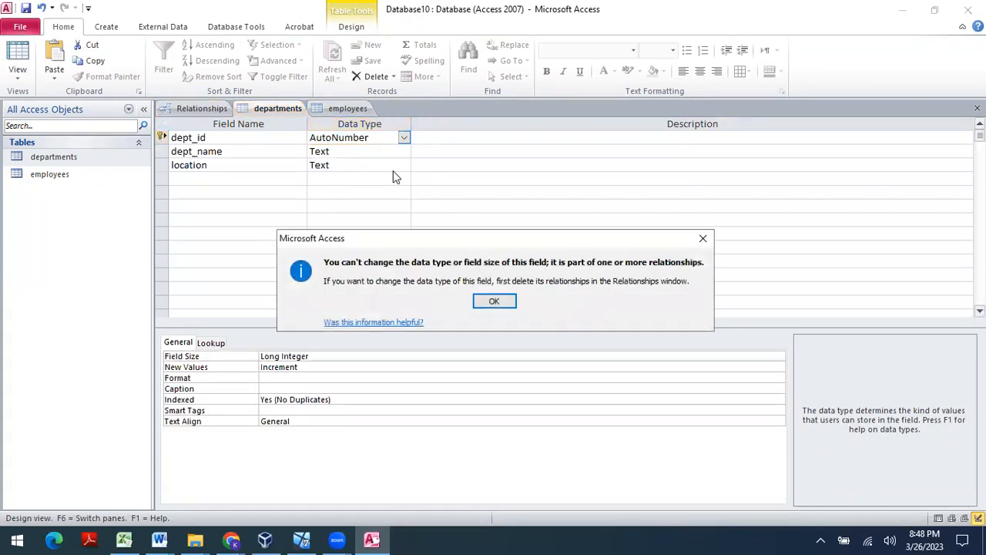
click(495, 303)
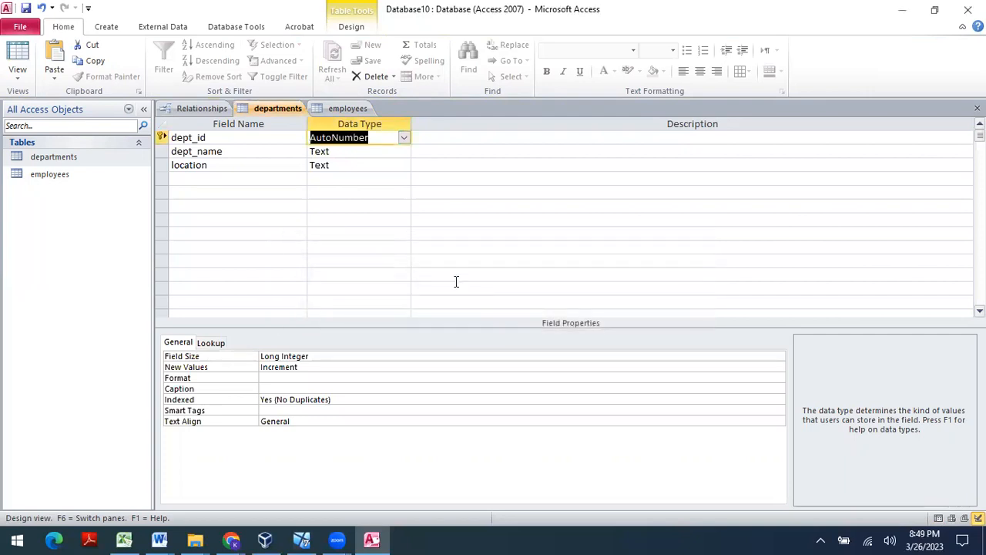
Check the third employee's dept_id in the employees table.
click(202, 107)
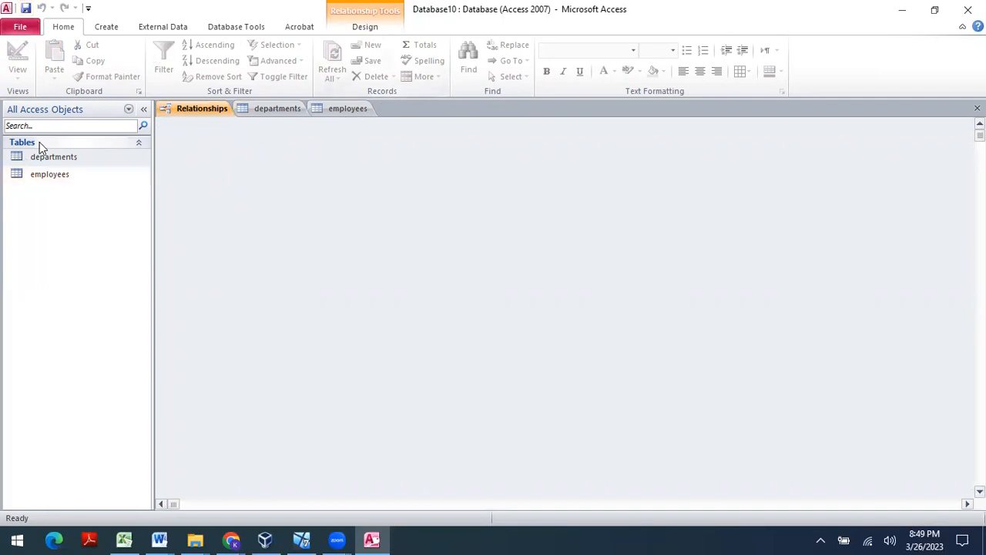
click(362, 109)
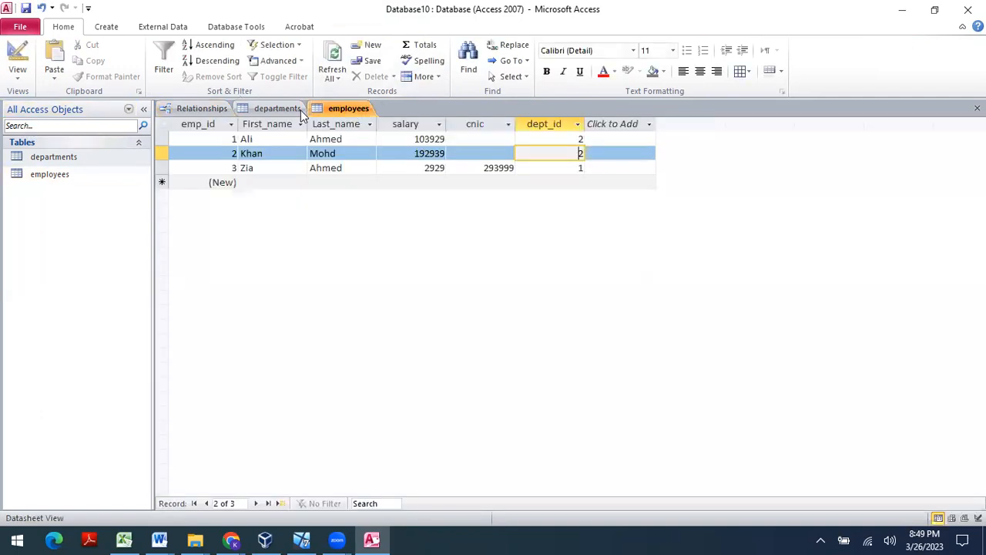
click(578, 168)
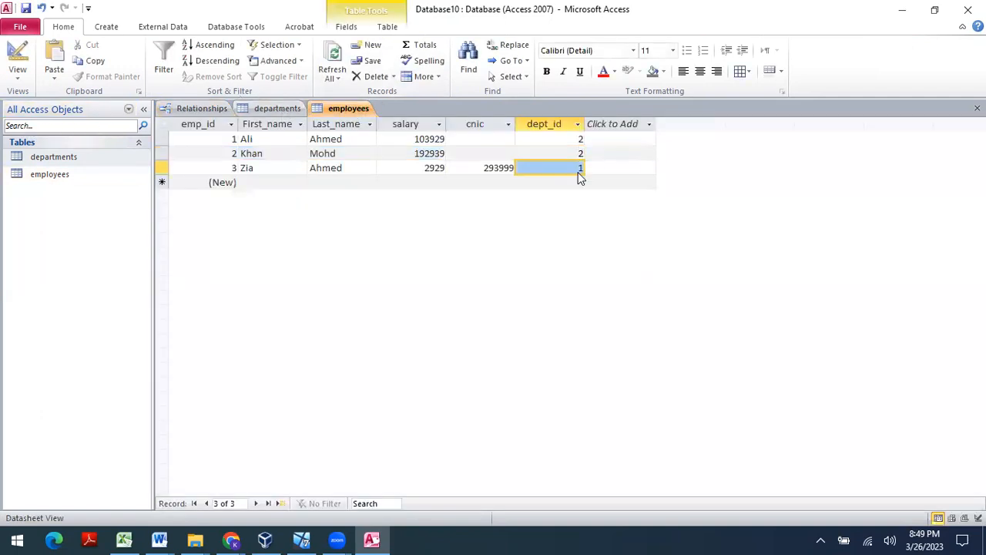
Return the departments table from its design to the datasheet, saving the table.
click(51, 158)
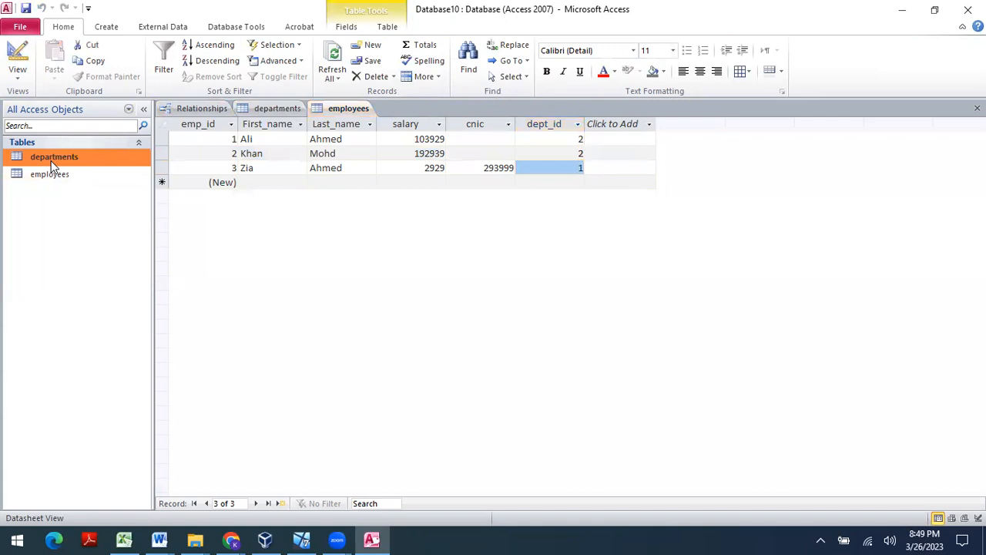
click(269, 111)
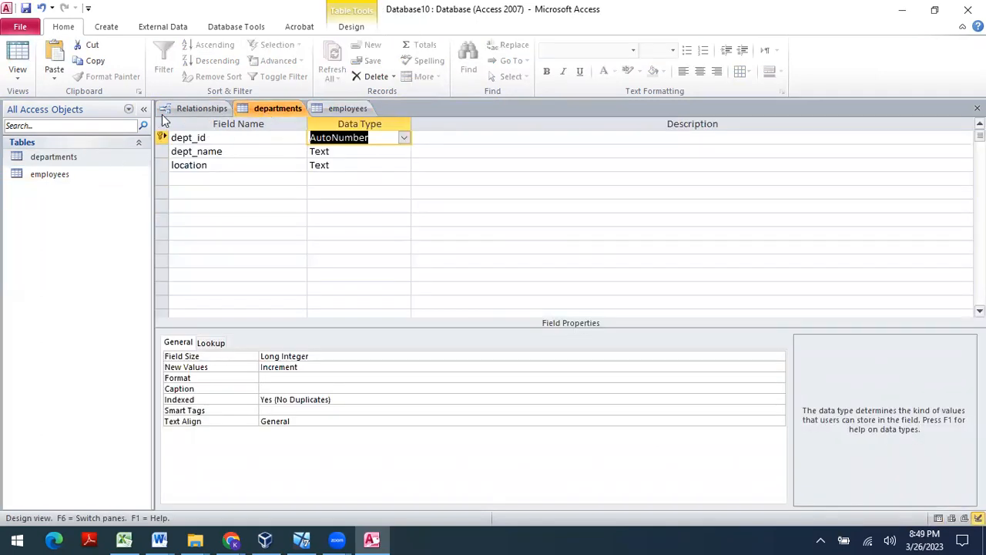
click(54, 158)
double_click(54, 158)
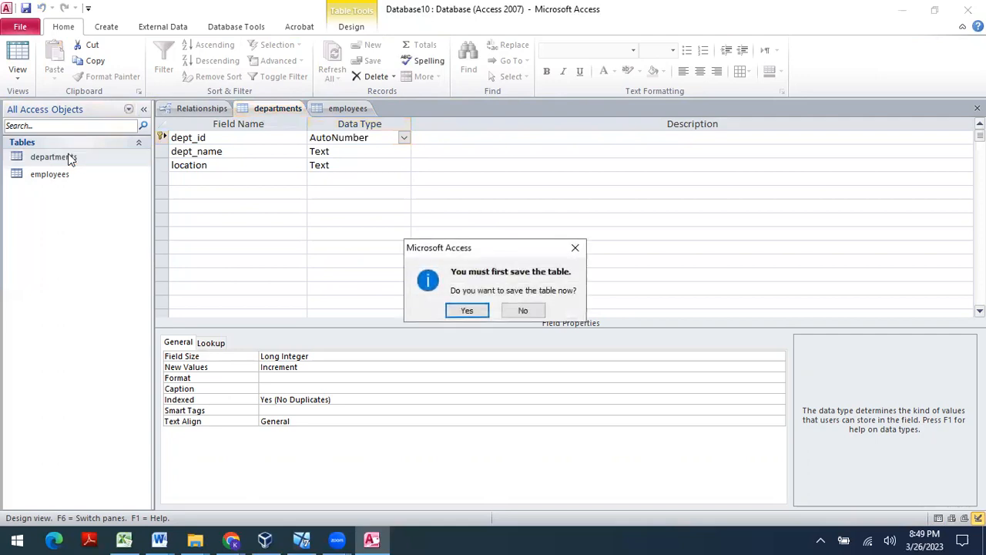
click(468, 312)
Delete the HR department record from the departments table and confirm the deletion.
click(262, 154)
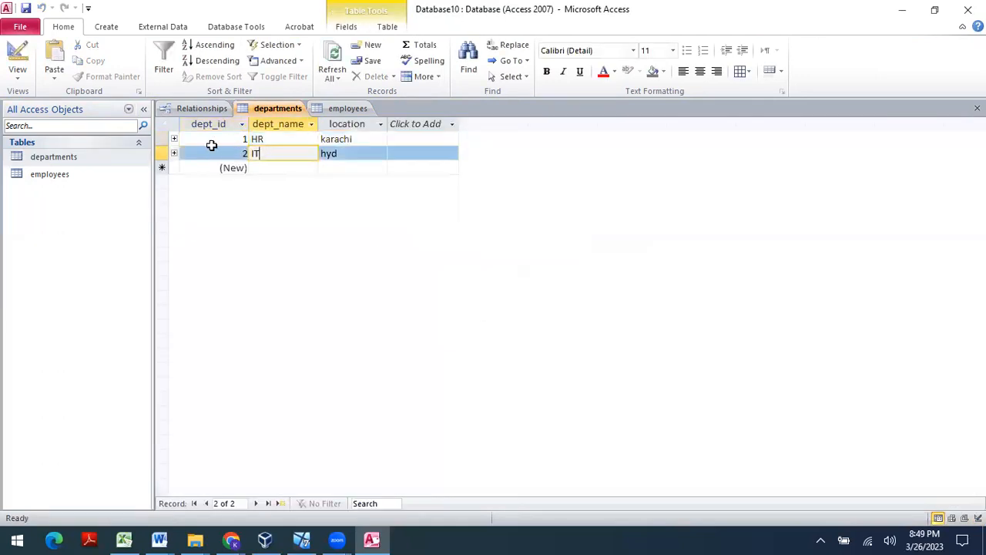
click(163, 139)
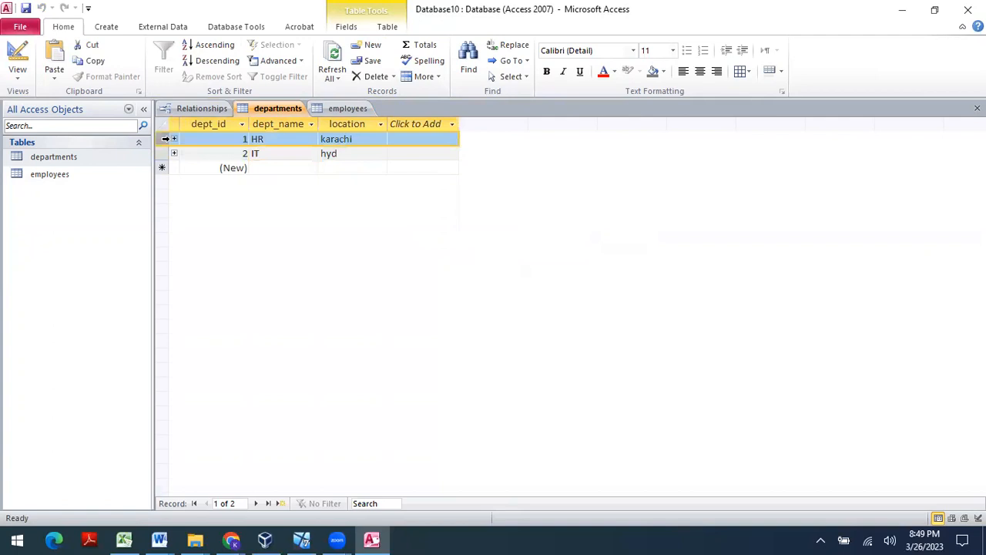
right_click(163, 141)
click(108, 165)
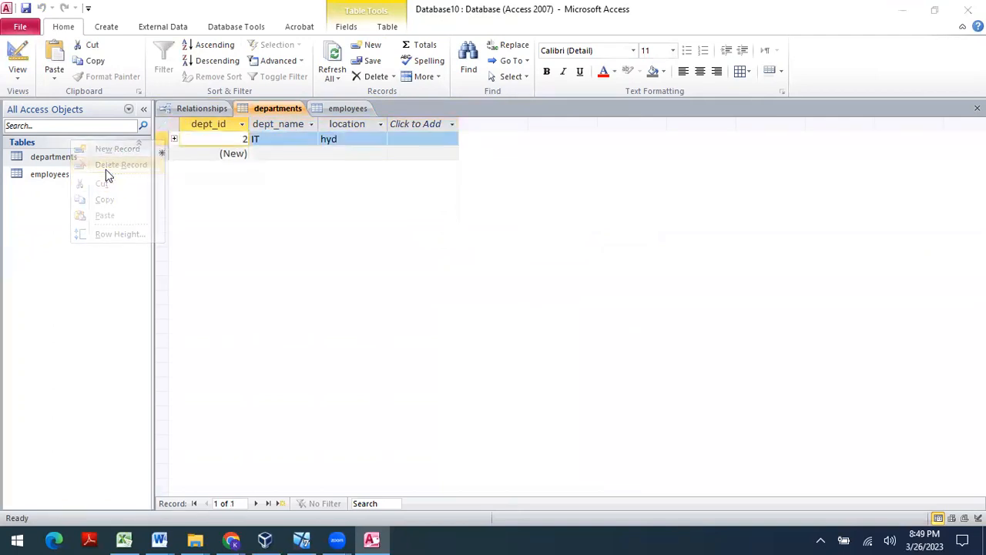
click(429, 314)
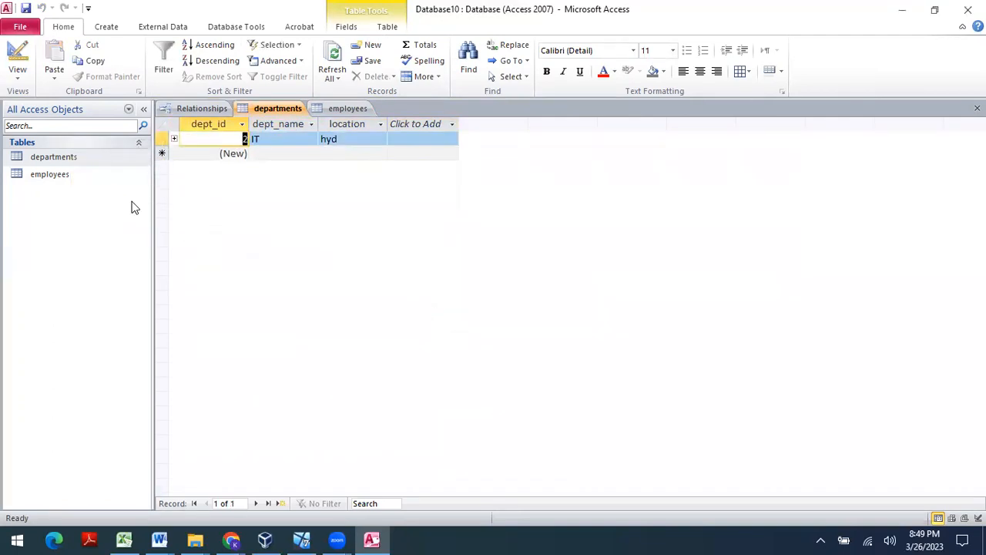
Open the employees table and examine the third record for the effect of the cascading delete.
click(91, 180)
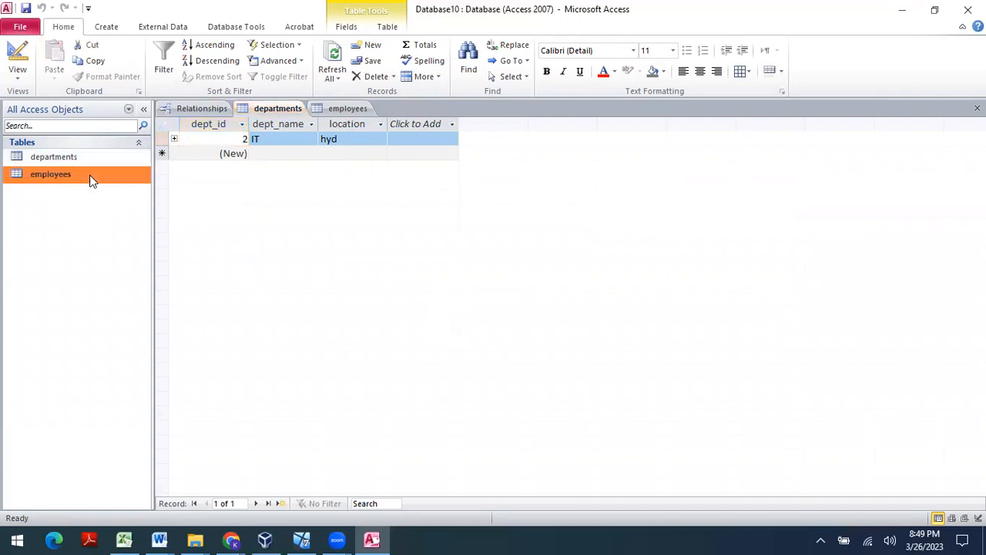
double_click(90, 180)
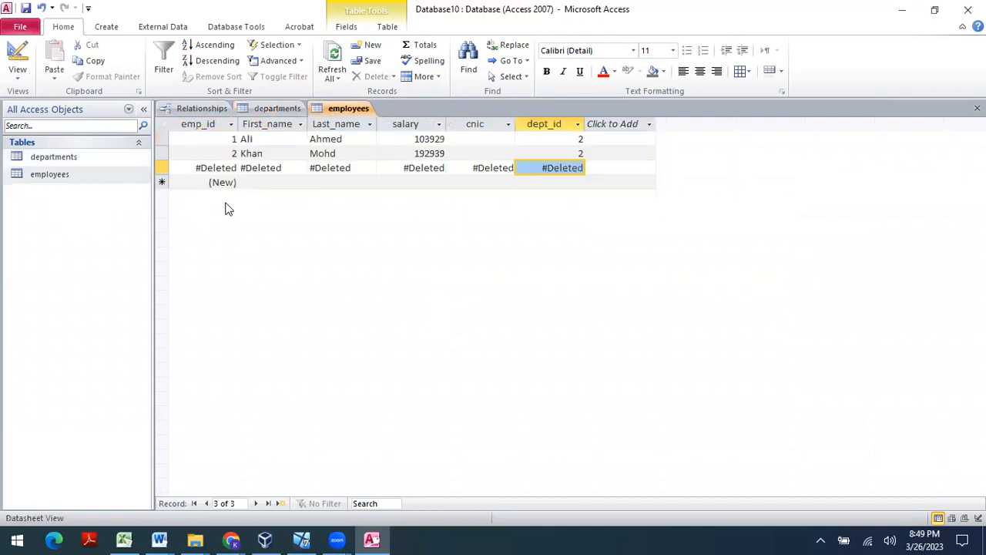
mouse_move(469, 167)
mouse_down()
mouse_move(590, 165)
mouse_move(476, 173)
mouse_up()
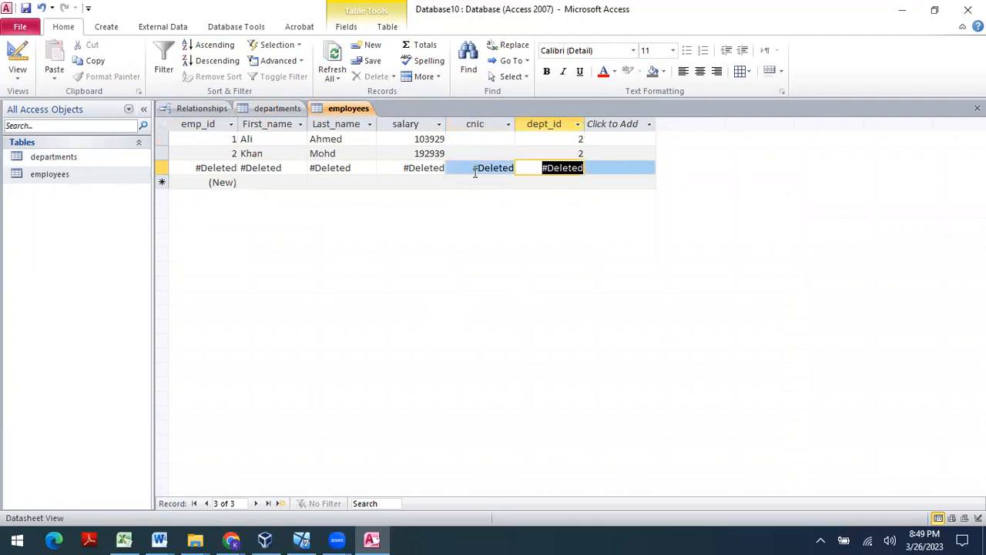
click(164, 168)
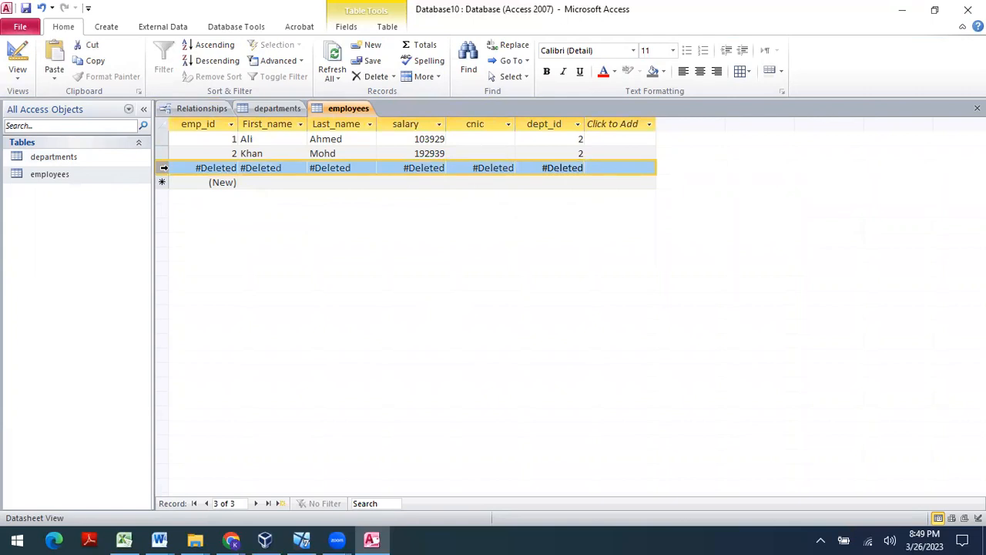
Switch to the Relationships layout from the employees table, look it over, and close it.
click(202, 108)
right_click(322, 175)
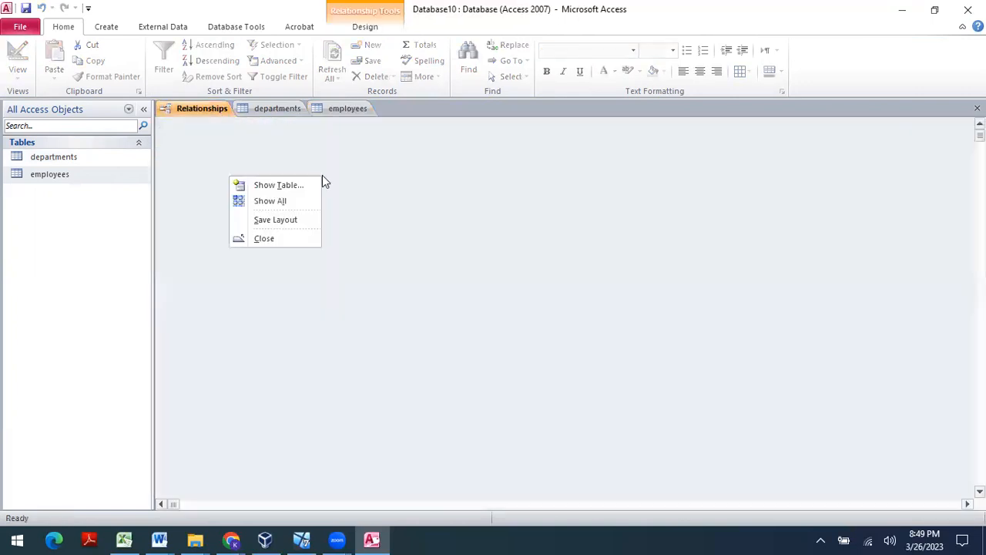
click(407, 154)
right_click(189, 113)
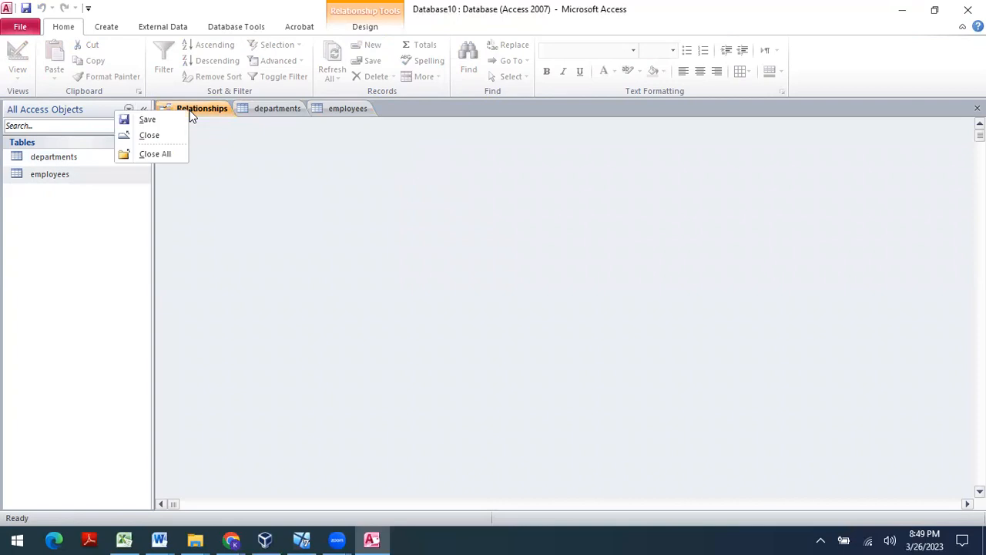
click(152, 134)
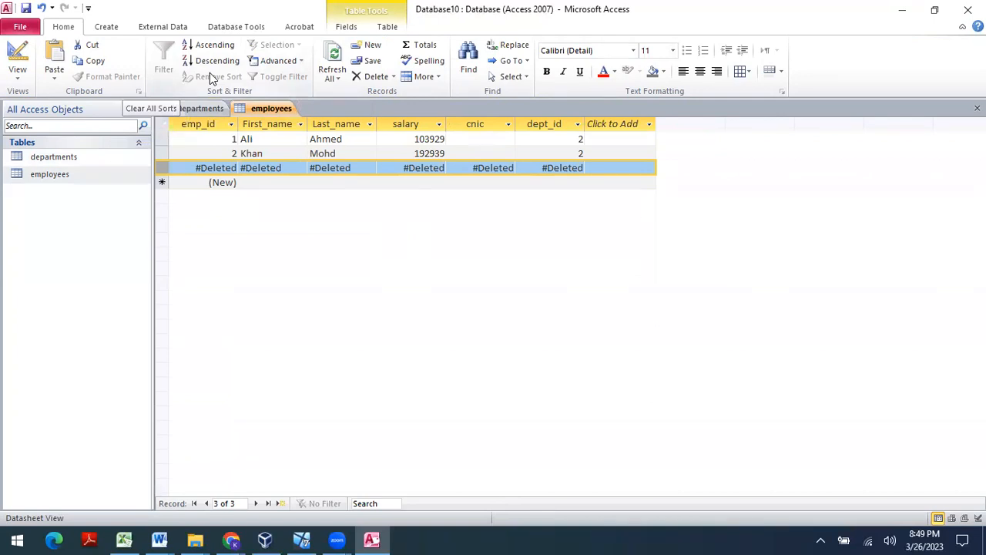
Reopen the database's Relationships layout to check whether any tables are shown, and close it again.
click(222, 28)
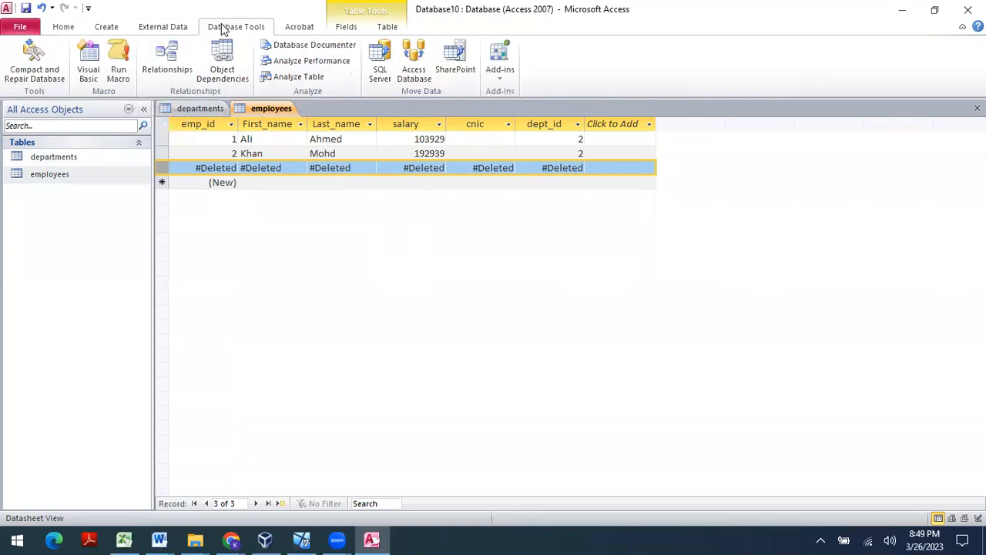
click(172, 66)
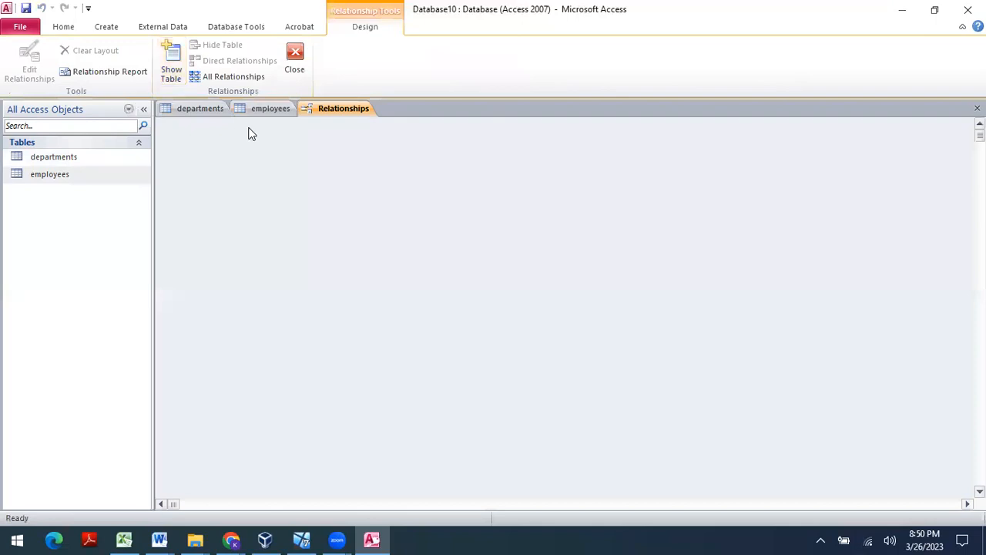
right_click(327, 276)
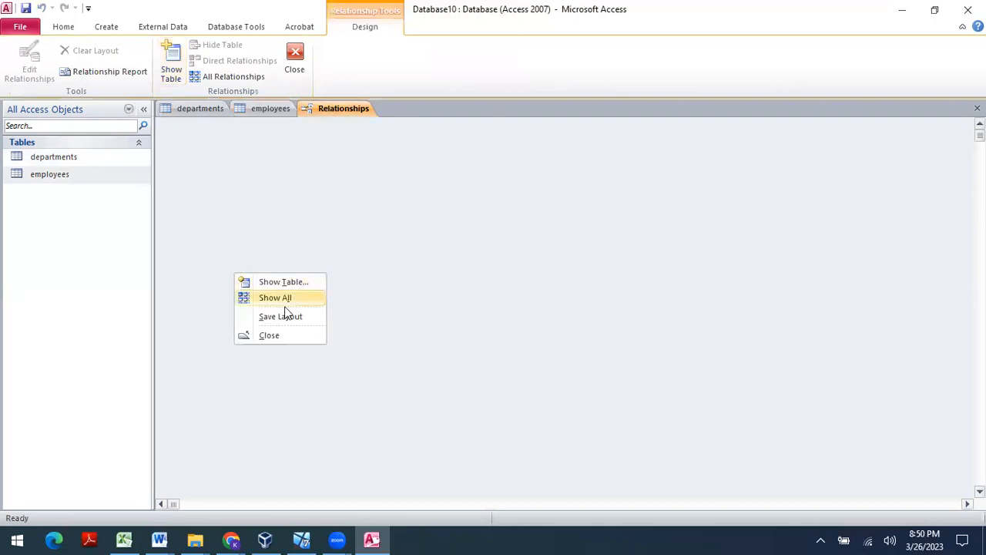
click(267, 341)
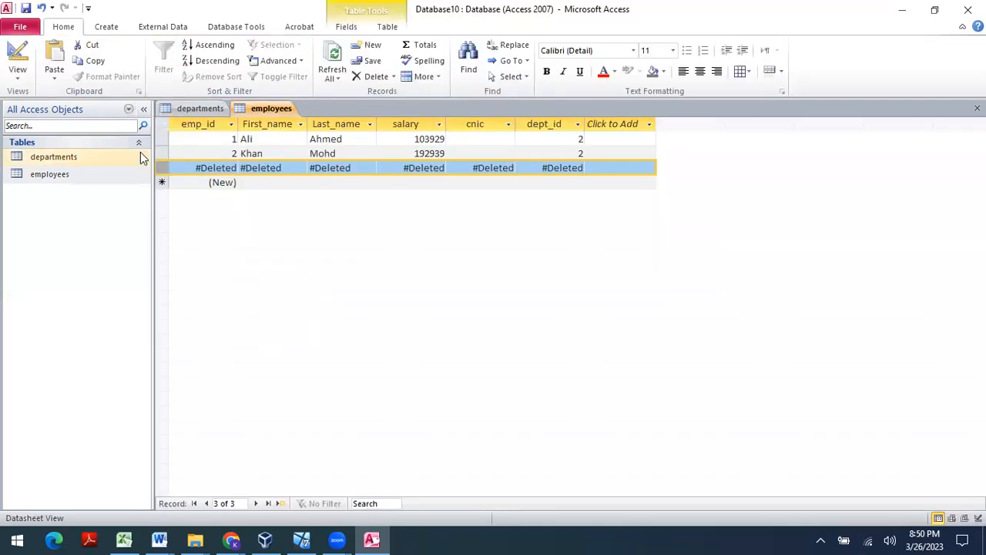